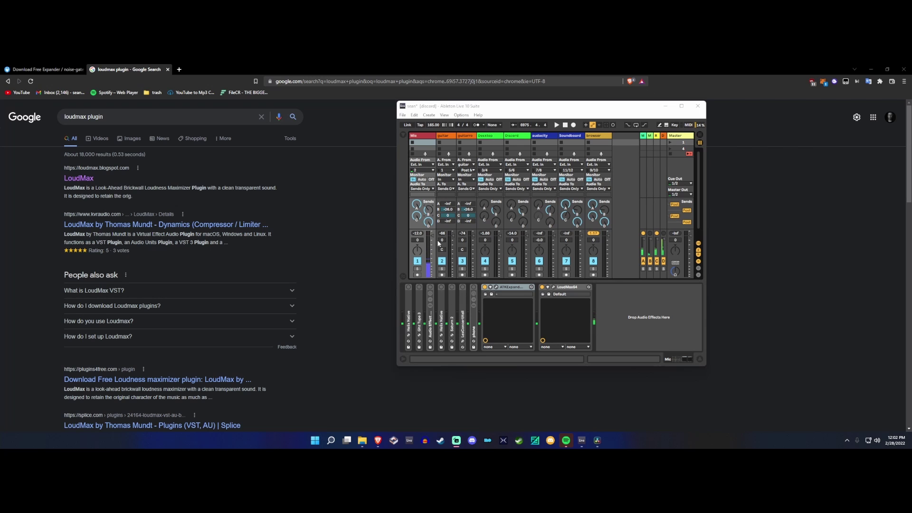
# Bring the Ableton Live set with the two-effect Mic track in front of the browser
pyautogui.click(429, 216)
# Search plug-ins for 'rea' and add reaeq-standalone at the start of the Mic chain
pyautogui.hotkey('ctrl', 'f')
pyautogui.write('rea')
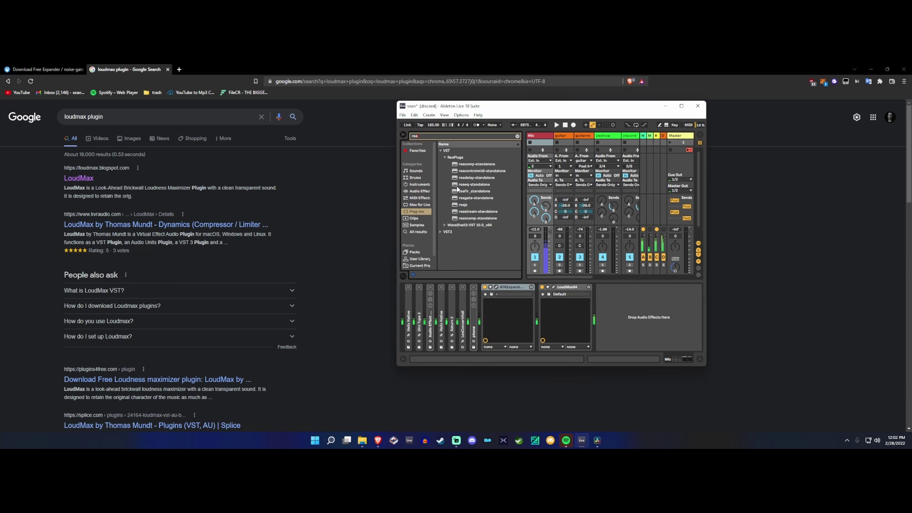
pyautogui.moveTo(457, 188); pyautogui.dragTo(485, 293)
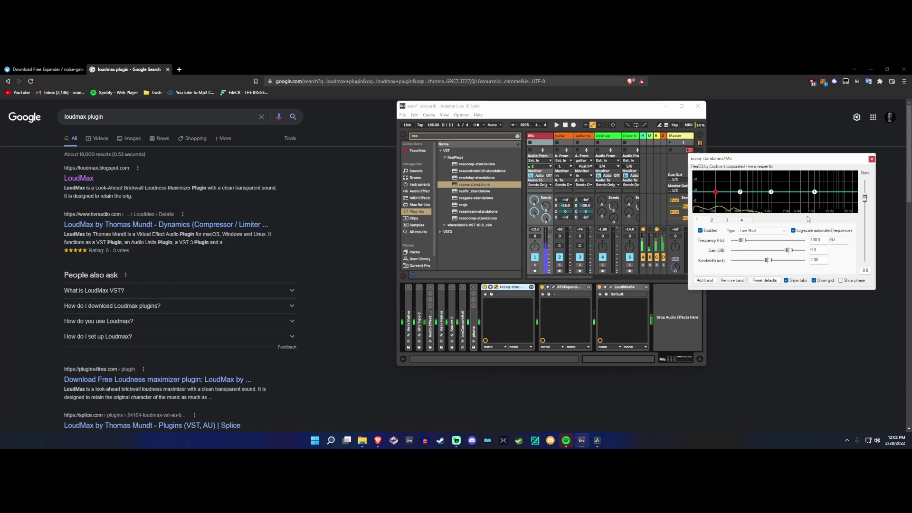
pyautogui.moveTo(620, 110); pyautogui.dragTo(482, 130)
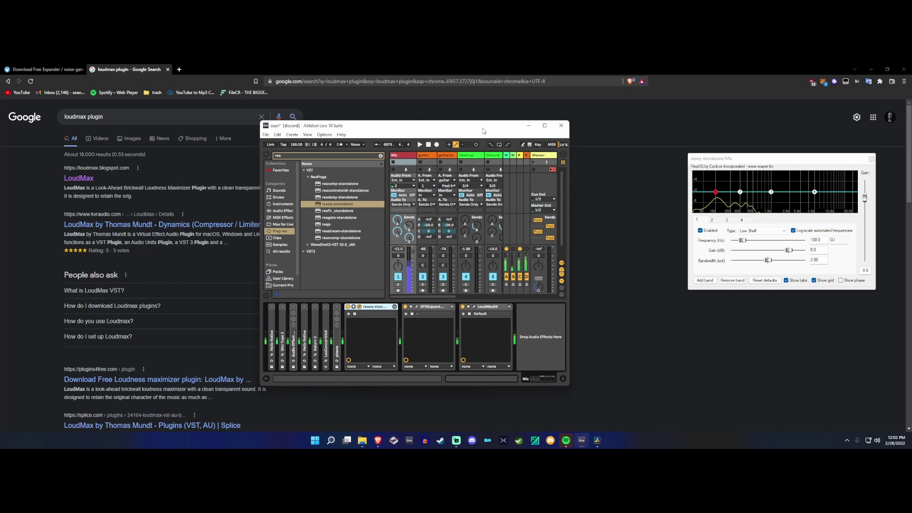
# Hide the browser and open the ATKExpander window, placing ReaEQ beside the Live set
pyautogui.click(267, 154)
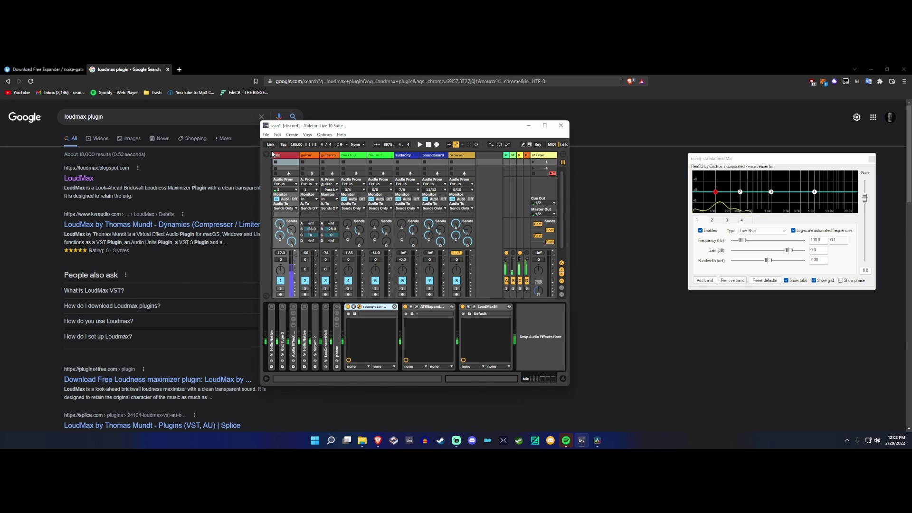
pyautogui.click(417, 307)
pyautogui.moveTo(752, 152); pyautogui.dragTo(758, 309)
pyautogui.moveTo(761, 160); pyautogui.dragTo(647, 131)
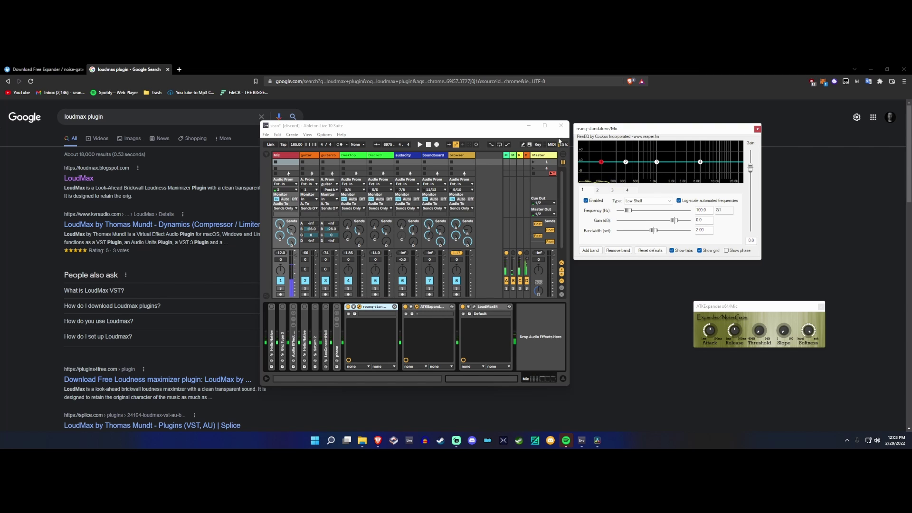
# Stack the expander window under ReaEQ and open LoudMax64 below it
pyautogui.moveTo(739, 308); pyautogui.dragTo(620, 268)
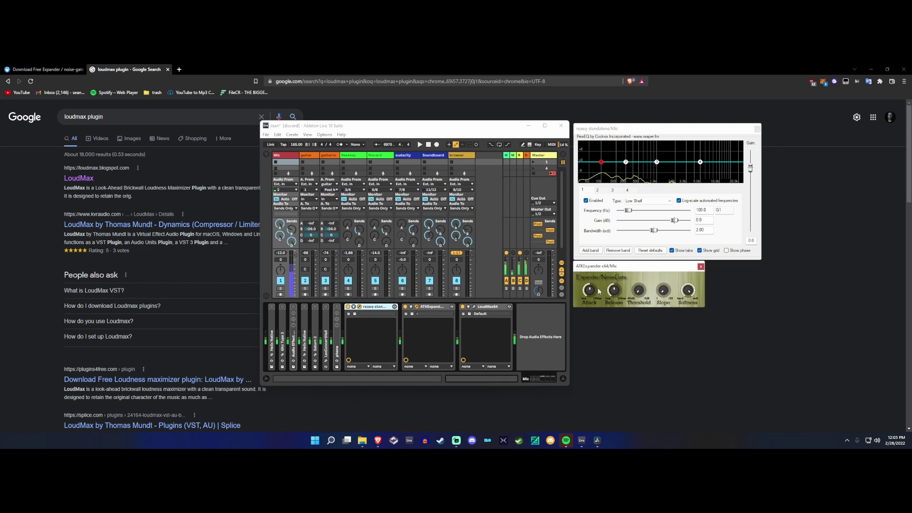
pyautogui.click(475, 306)
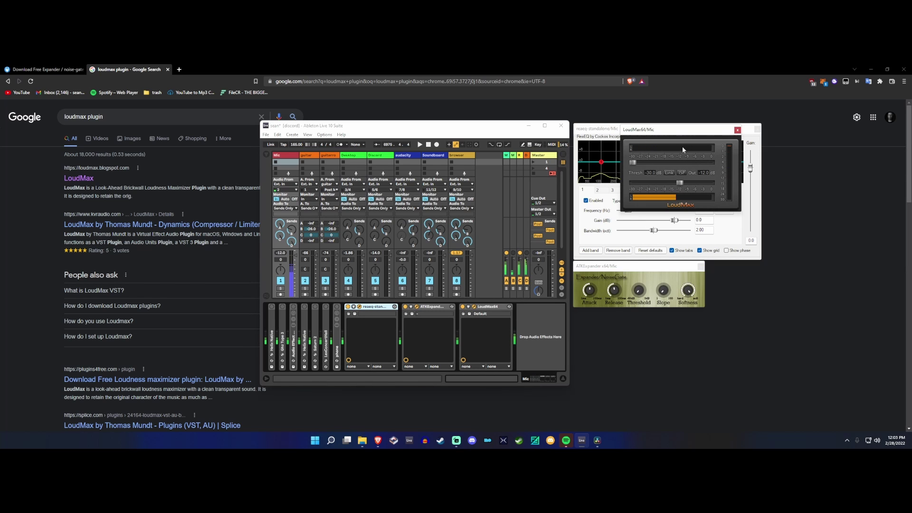
pyautogui.moveTo(687, 134); pyautogui.dragTo(639, 318)
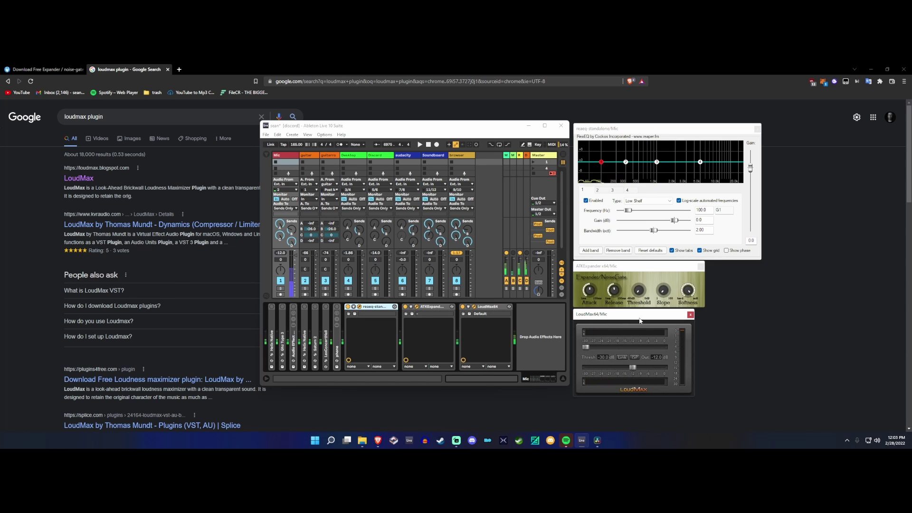
# Rearrange the three plug-in windows and make ReaEQ band 1 a High Pass filter
pyautogui.moveTo(652, 130); pyautogui.dragTo(427, 217)
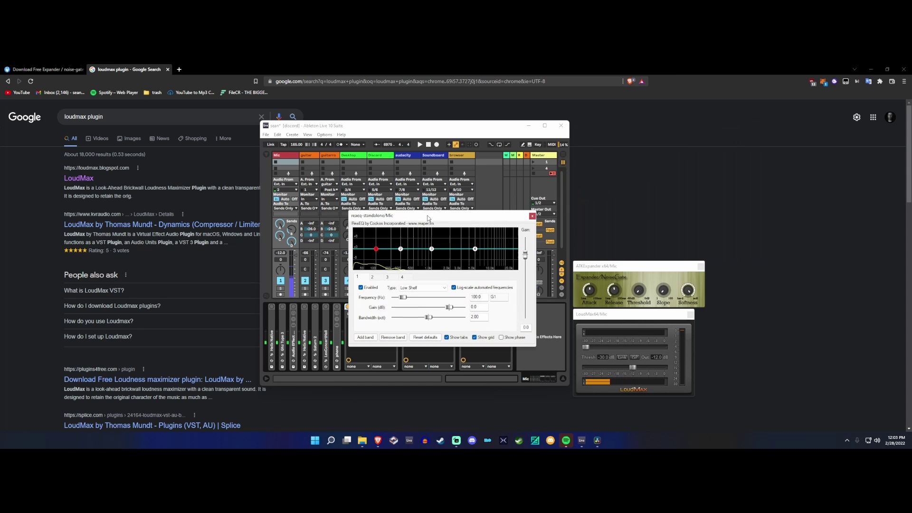
pyautogui.moveTo(618, 266); pyautogui.dragTo(694, 145)
pyautogui.moveTo(654, 315); pyautogui.dragTo(757, 208)
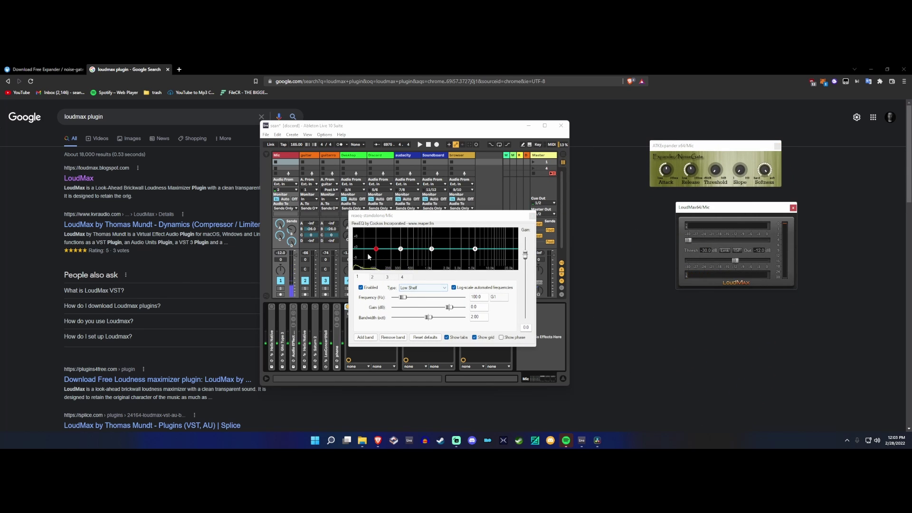
pyautogui.click(422, 287)
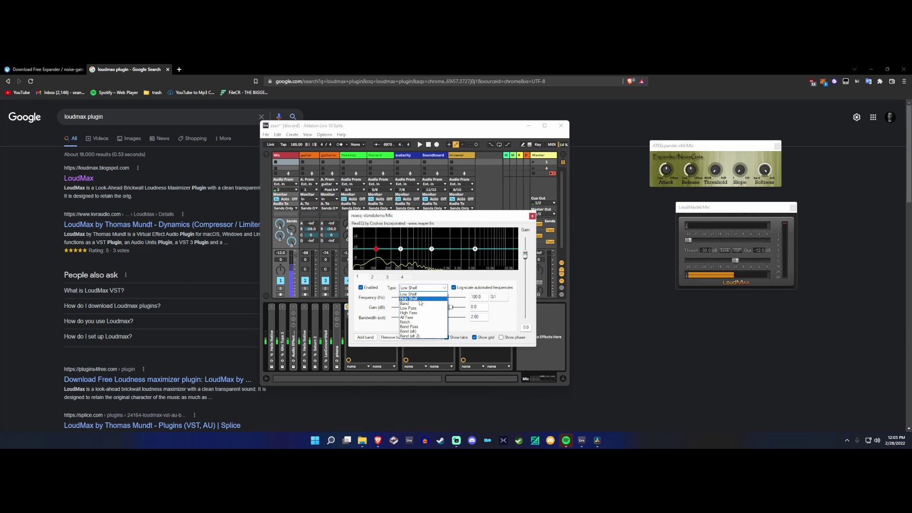
pyautogui.click(411, 312)
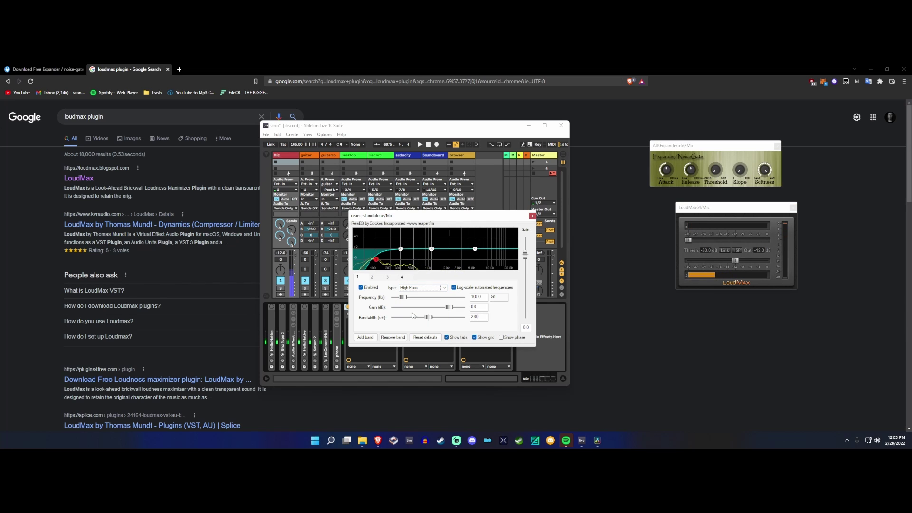
# Set band 1's bandwidth to 1.50 octaves
pyautogui.moveTo(429, 317); pyautogui.dragTo(422, 317)
pyautogui.moveTo(479, 317); pyautogui.dragTo(475, 318)
pyautogui.write('50')
# Set band 1's frequency to 65 Hz, then bypass and re-enable it to compare
pyautogui.doubleClick(478, 297)
pyautogui.write('65')
pyautogui.press('Return')
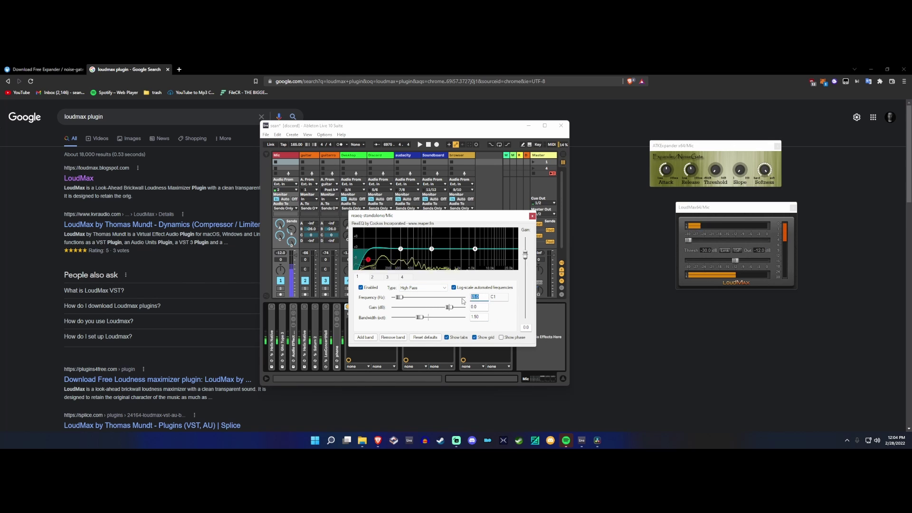
pyautogui.write('55')
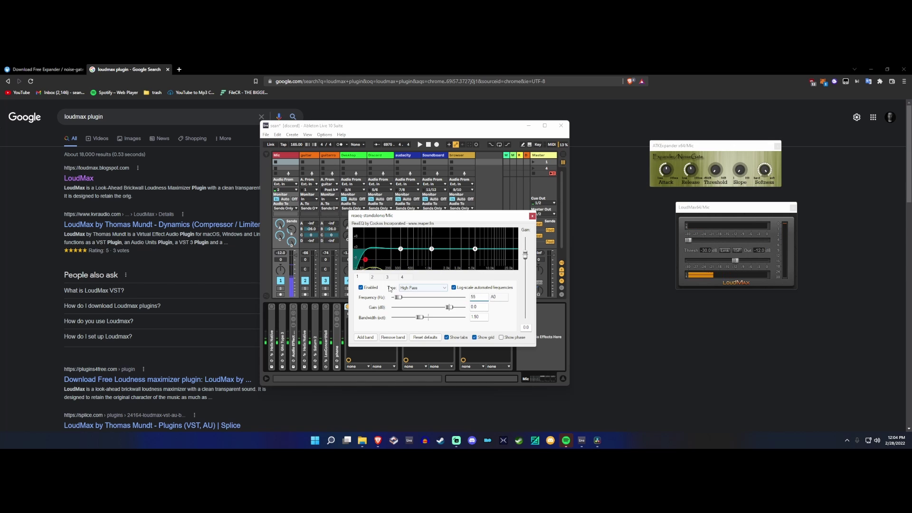
pyautogui.press('Return')
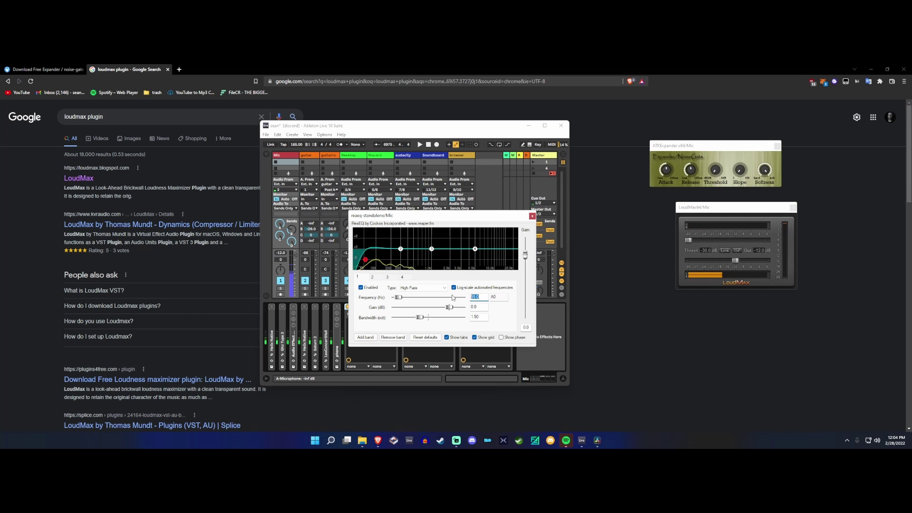
pyautogui.write('520')
pyautogui.press('Return')
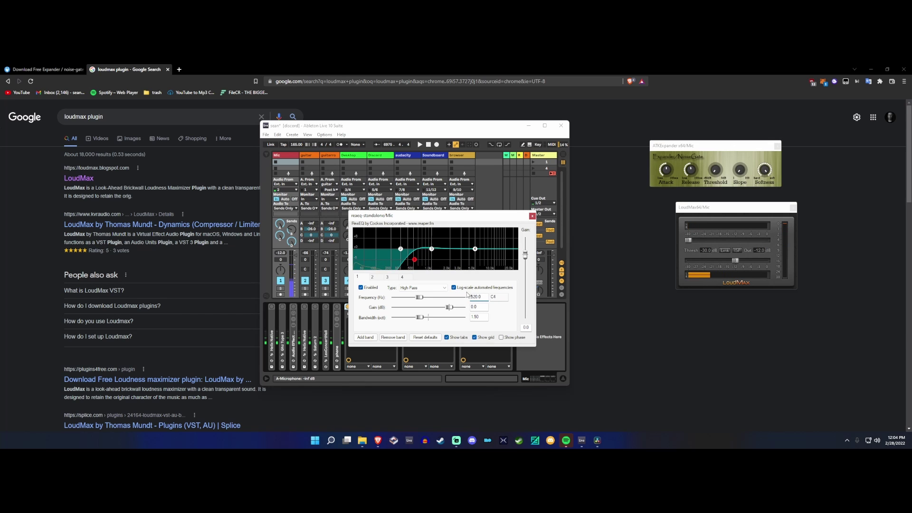
pyautogui.doubleClick(483, 296)
pyautogui.write('65')
pyautogui.press('Return')
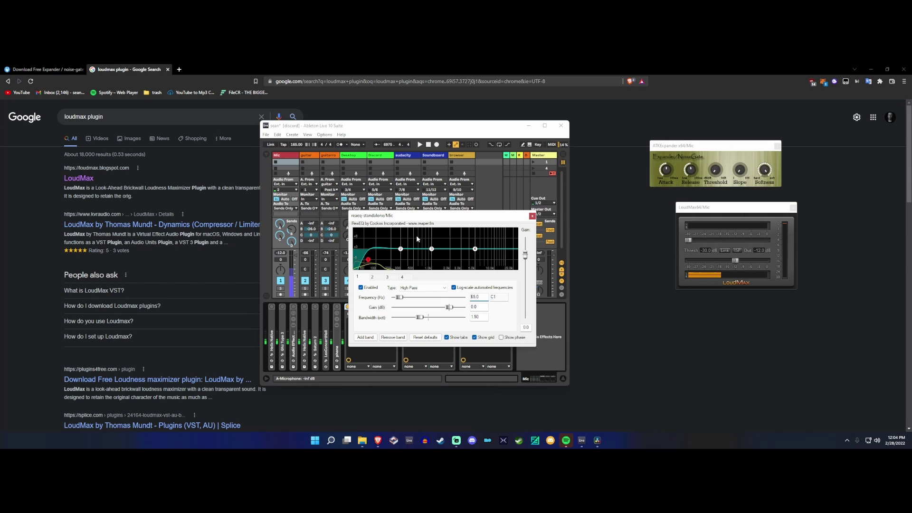
pyautogui.click(361, 287)
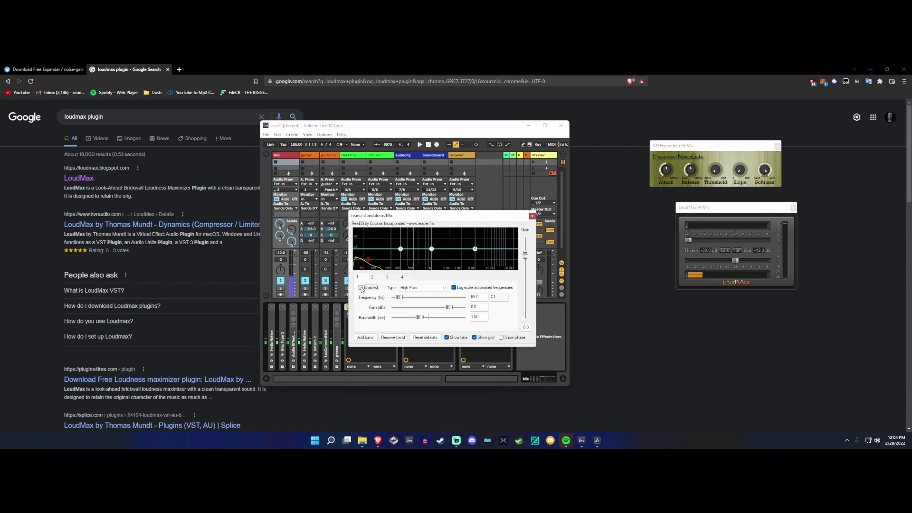
pyautogui.click(361, 287)
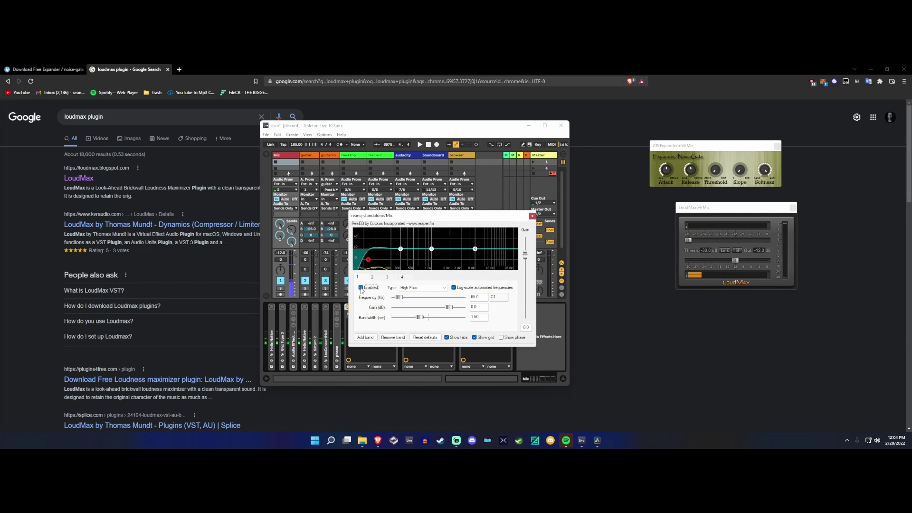
# Set ReaEQ band 2 to 200 Hz with 0.74-octave bandwidth and a slight gain cut
pyautogui.click(372, 277)
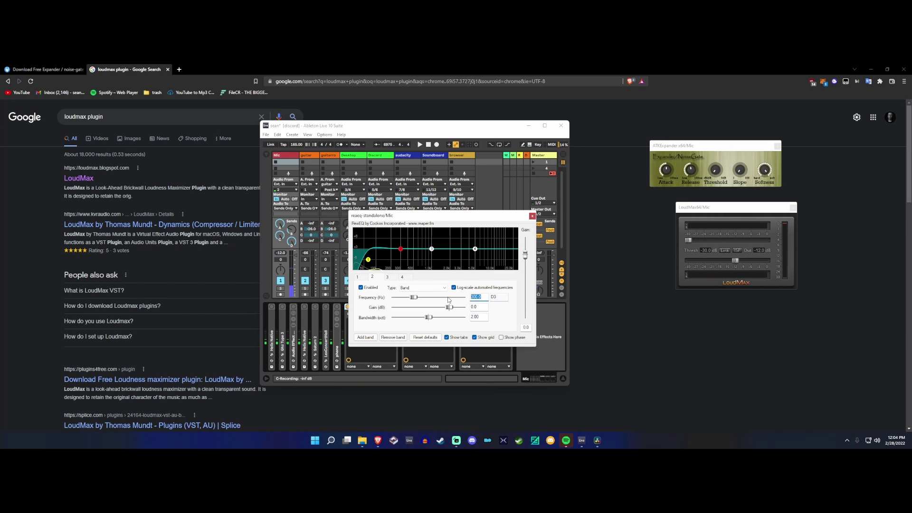
pyautogui.write('200')
pyautogui.press('Return')
pyautogui.moveTo(431, 321); pyautogui.dragTo(405, 316)
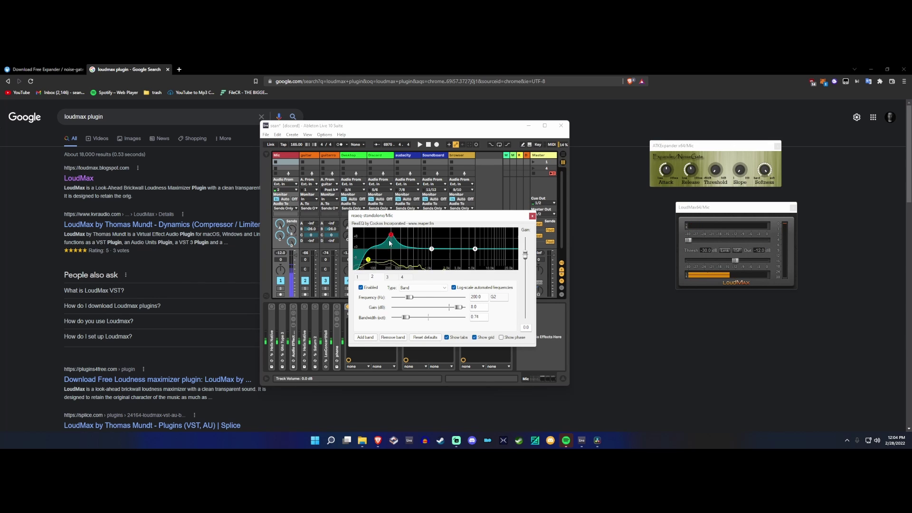
pyautogui.moveTo(457, 307); pyautogui.dragTo(438, 310)
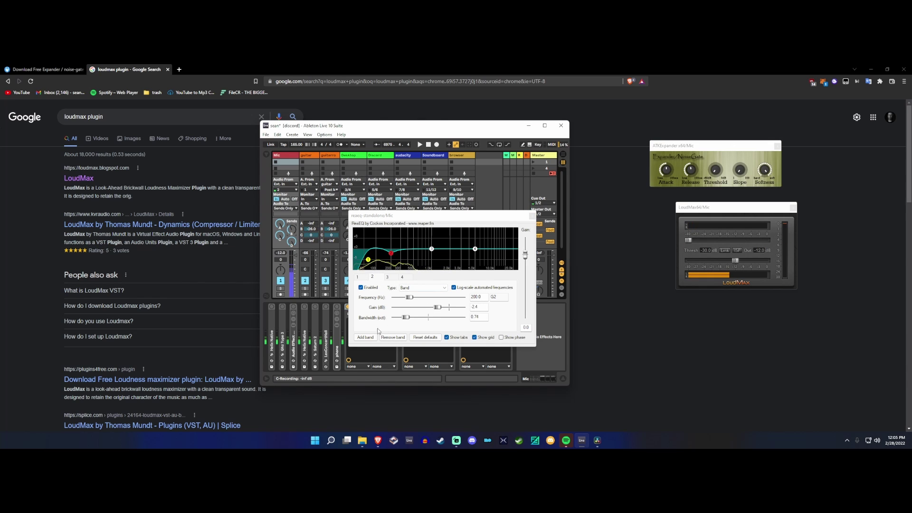
# Add a fifth ReaEQ band at 115 Hz with 0.41-octave bandwidth and a slight cut
pyautogui.click(365, 337)
pyautogui.click(420, 279)
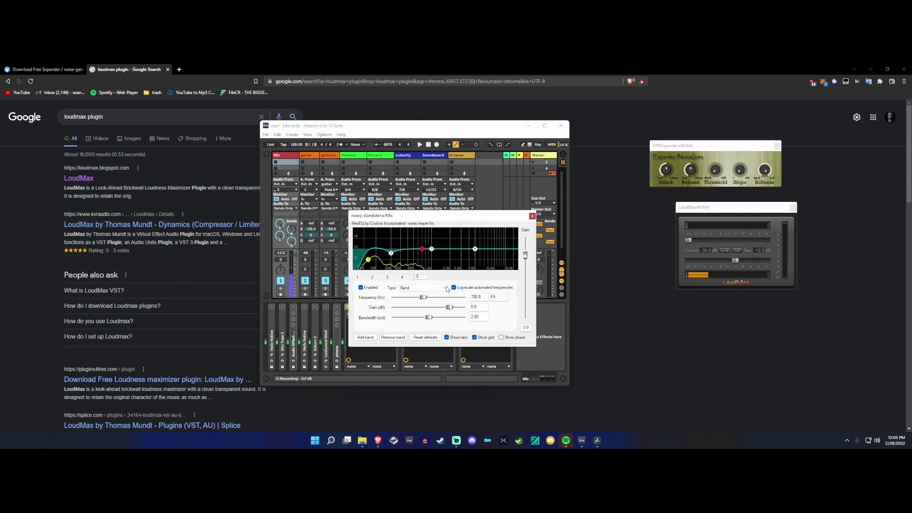
pyautogui.doubleClick(478, 297)
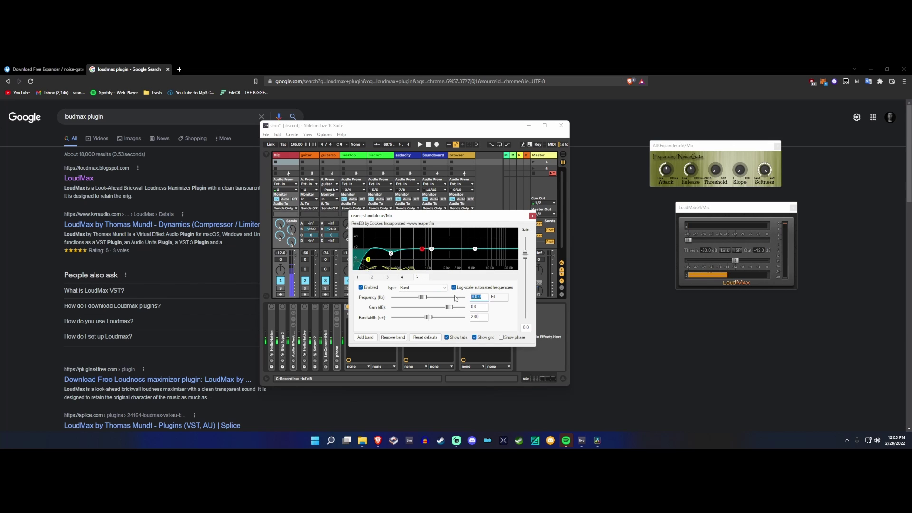
pyautogui.write('115')
pyautogui.moveTo(428, 317)
pyautogui.mouseDown()
pyautogui.moveTo(399, 317)
pyautogui.moveTo(461, 308)
pyautogui.moveTo(440, 311)
pyautogui.mouseUp()
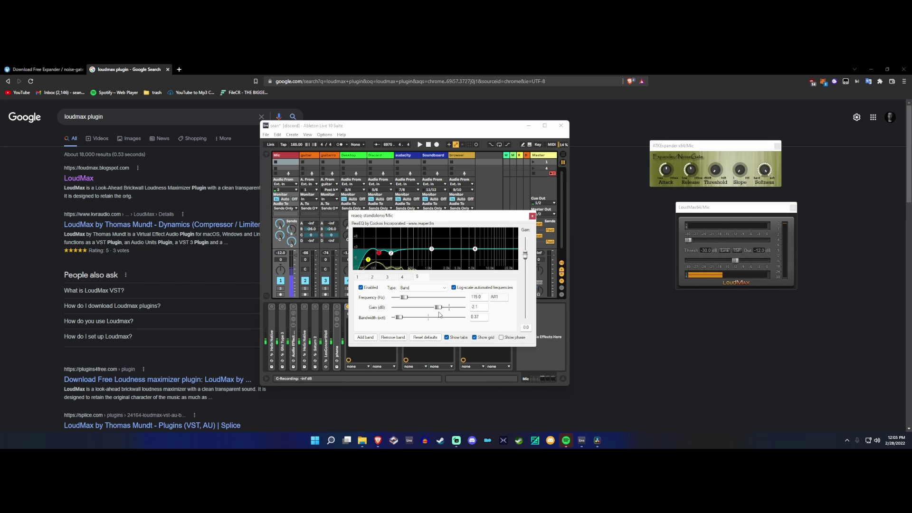
pyautogui.moveTo(399, 318); pyautogui.dragTo(400, 318)
# Set ReaEQ band 3 to 890 Hz, narrow it, and cut its gain to -3.5 dB
pyautogui.click(431, 249)
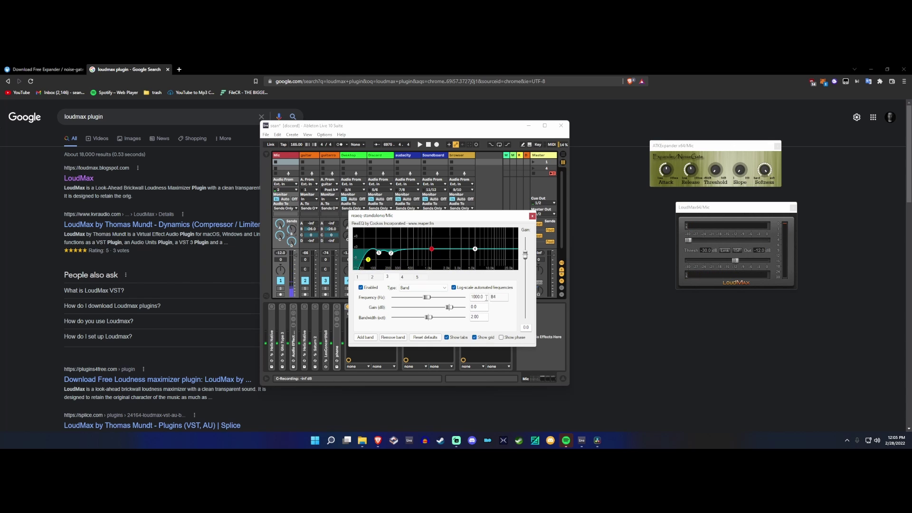
pyautogui.write('890')
pyautogui.moveTo(427, 317); pyautogui.dragTo(401, 323)
pyautogui.moveTo(463, 308)
pyautogui.mouseDown()
pyautogui.moveTo(435, 313)
pyautogui.moveTo(472, 308)
pyautogui.mouseUp()
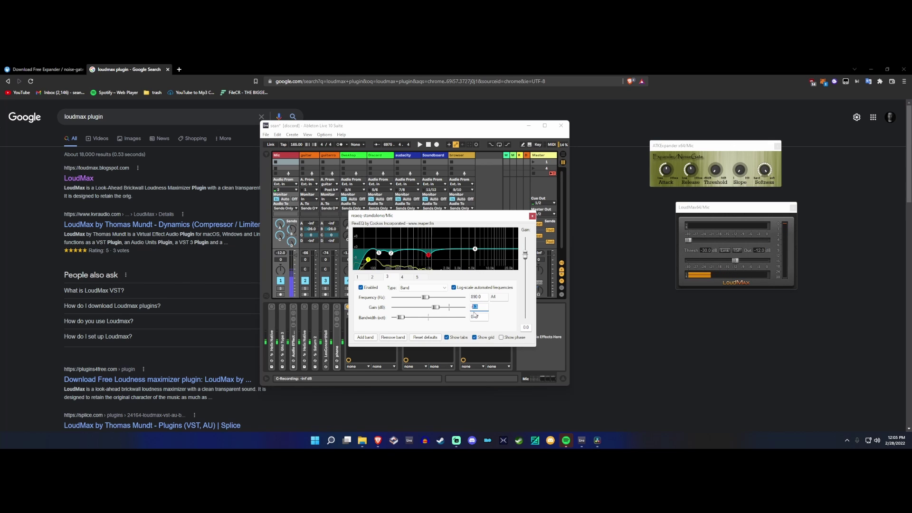
pyautogui.write('-3.5')
# Turn ReaEQ band 4 into a Band filter around 430 Hz with a small gain cut
pyautogui.click(475, 249)
pyautogui.click(412, 287)
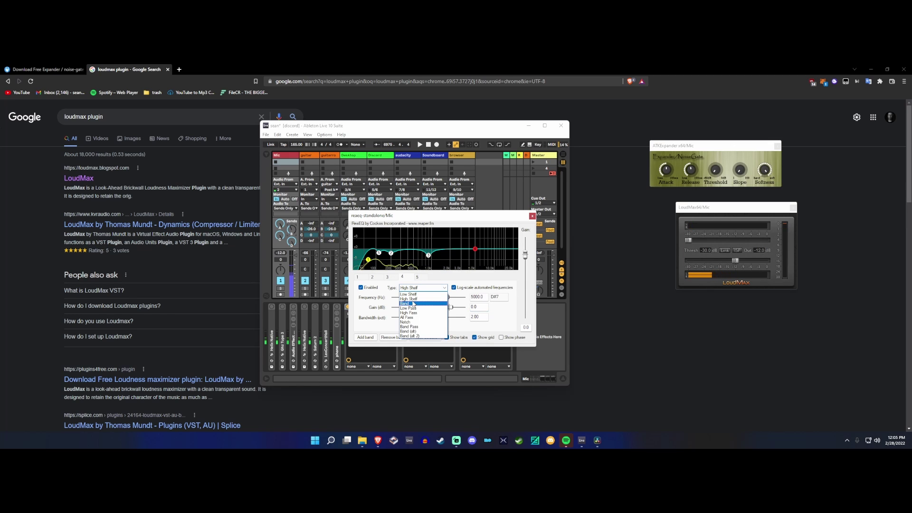
pyautogui.click(413, 303)
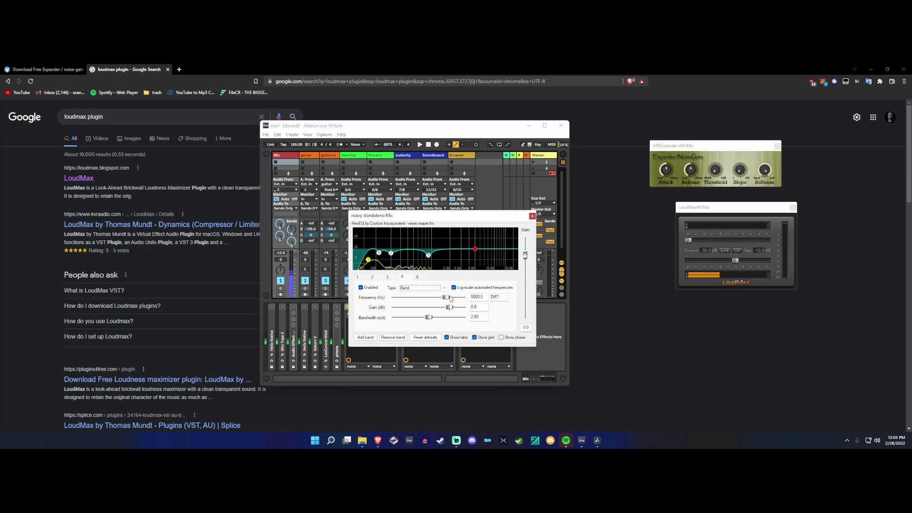
pyautogui.moveTo(450, 299); pyautogui.dragTo(403, 318)
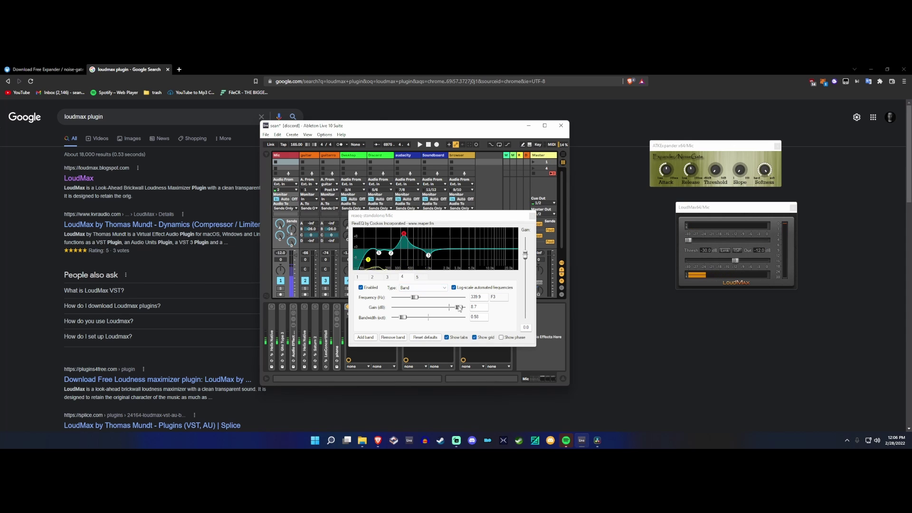
pyautogui.moveTo(415, 298); pyautogui.dragTo(403, 320)
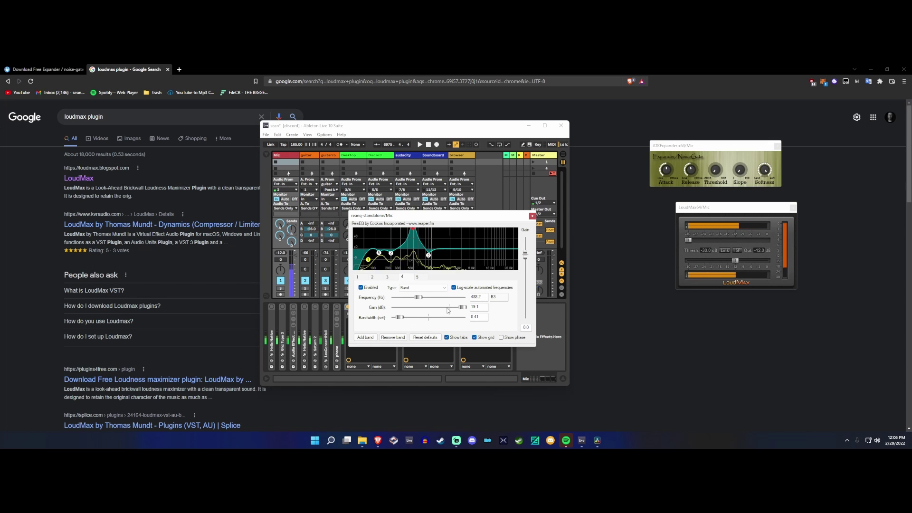
pyautogui.moveTo(449, 309); pyautogui.dragTo(401, 318)
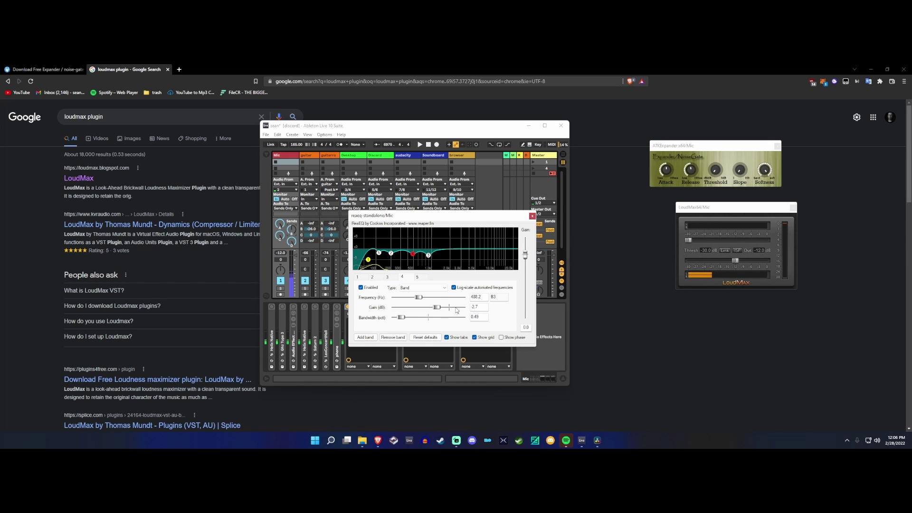
# Correct band 4's gain entry to -2.5 dB
pyautogui.click(476, 308)
pyautogui.press('BackSpace')
pyautogui.write('5')
# Move the ReaEQ window aside and close it from the reaeq device
pyautogui.moveTo(441, 217); pyautogui.dragTo(215, 163)
pyautogui.click(349, 308)
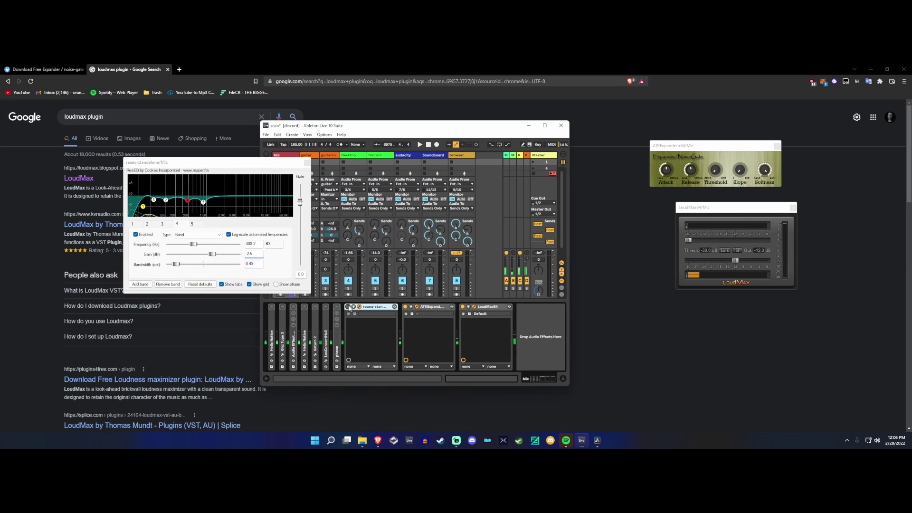
pyautogui.moveTo(272, 167); pyautogui.dragTo(219, 171)
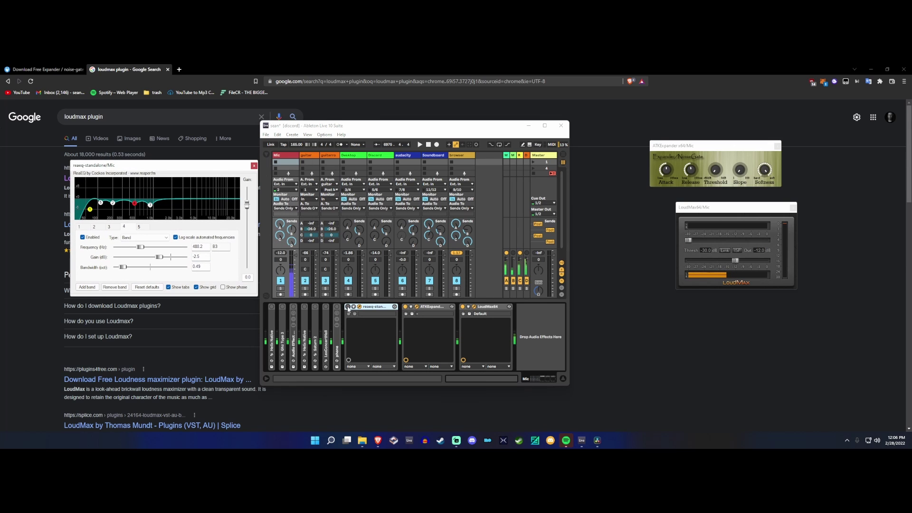
pyautogui.click(348, 308)
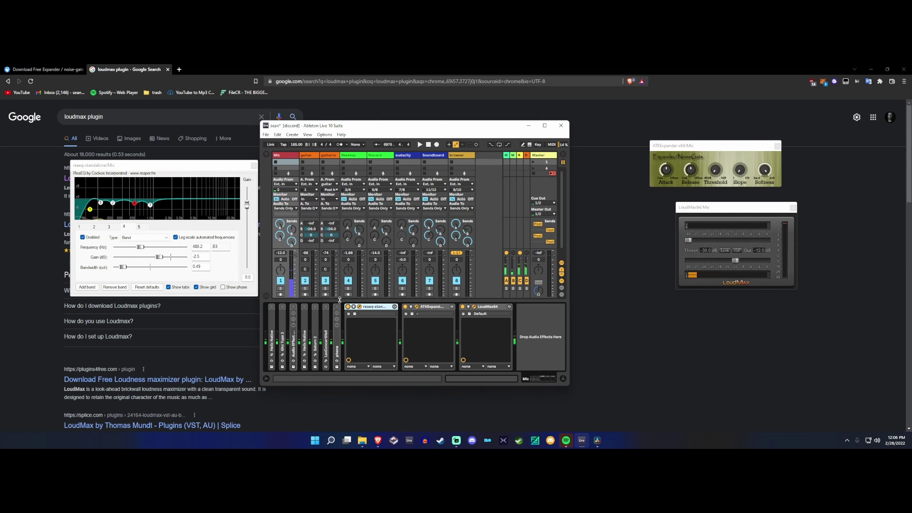
pyautogui.click(291, 229)
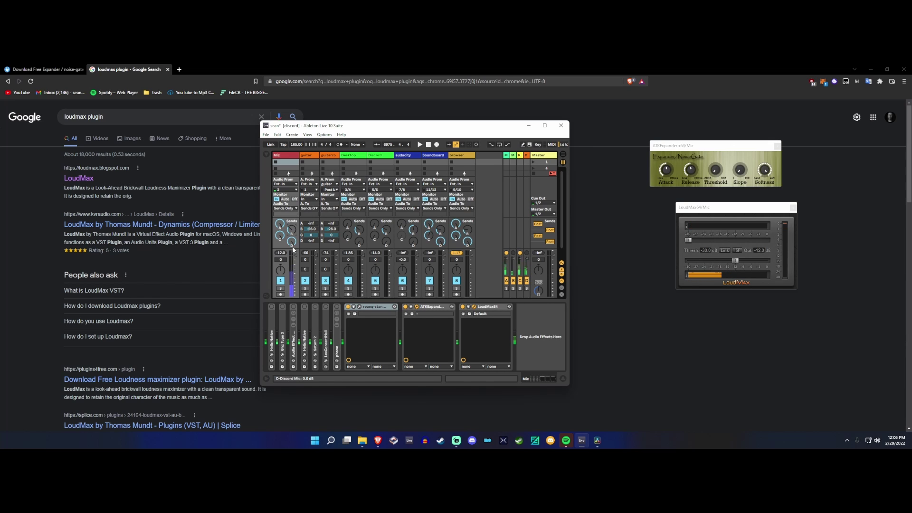
# Reopen ReaEQ, delete ATKExpander from the Mic chain, and show the plug-in browser again
pyautogui.moveTo(707, 146); pyautogui.dragTo(426, 245)
pyautogui.click(358, 308)
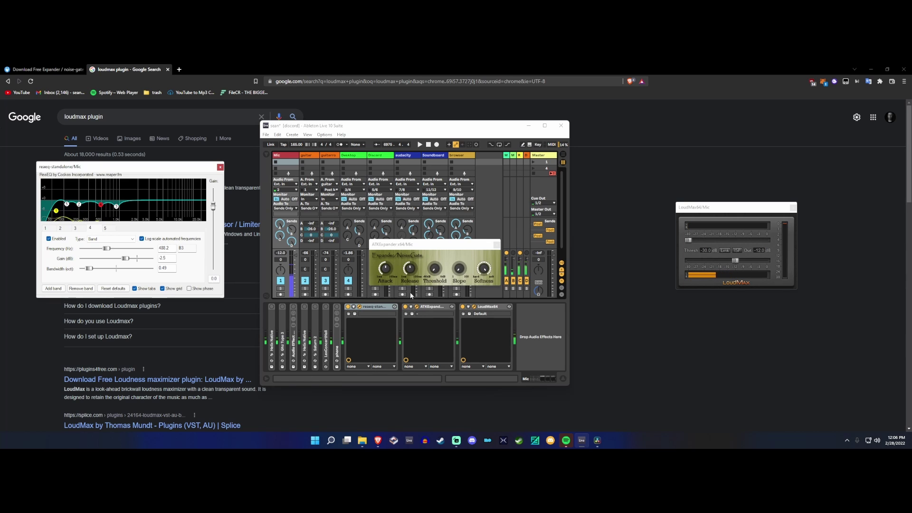
pyautogui.click(404, 307)
pyautogui.press('Delete')
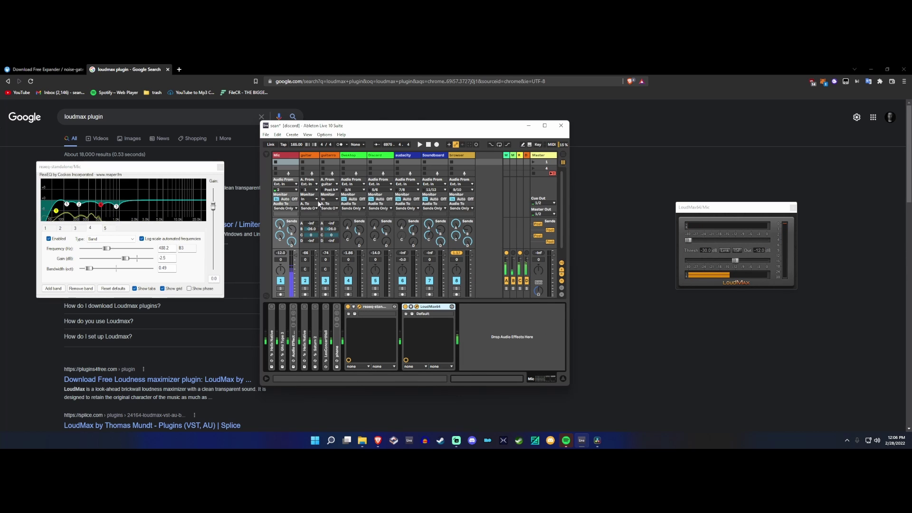
pyautogui.click(266, 155)
# Search for ATKExpander x64 and load it into the Mic chain, placing its window over the mixer
pyautogui.write('ati')
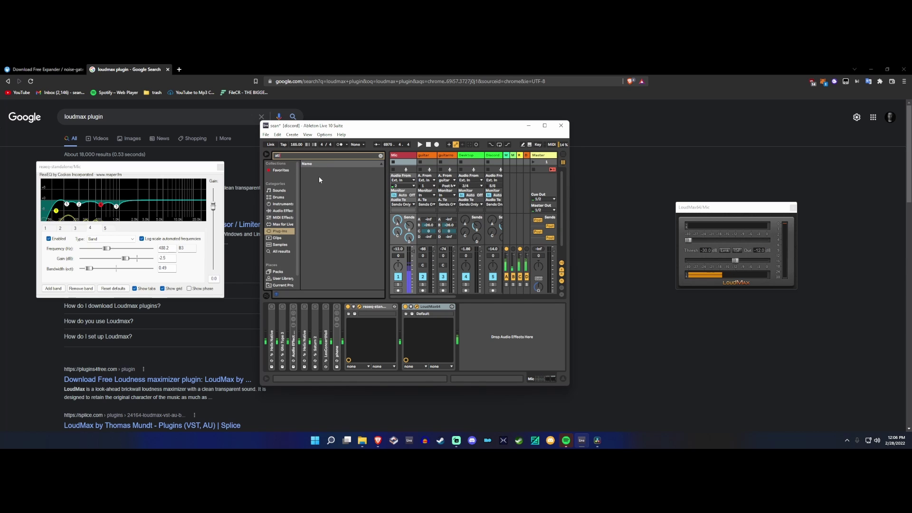
pyautogui.press('BackSpace')
pyautogui.doubleClick(313, 185)
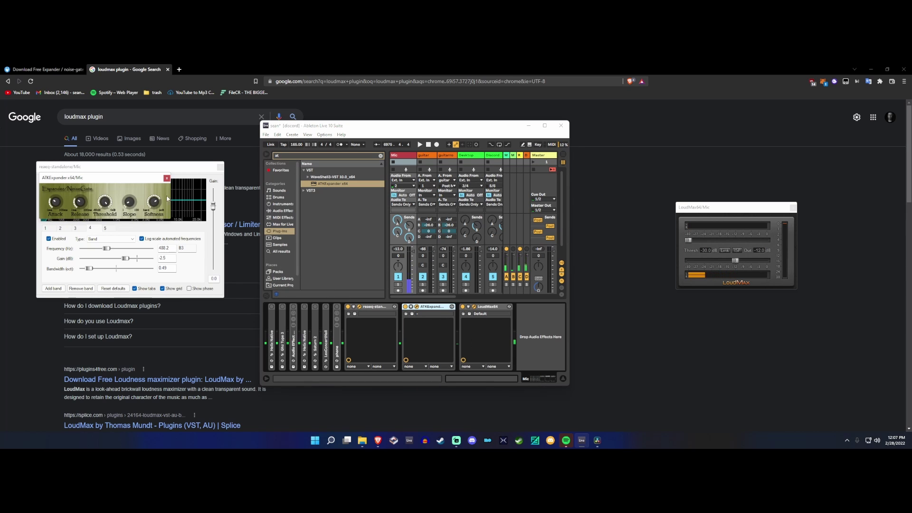
pyautogui.moveTo(357, 182); pyautogui.dragTo(553, 171)
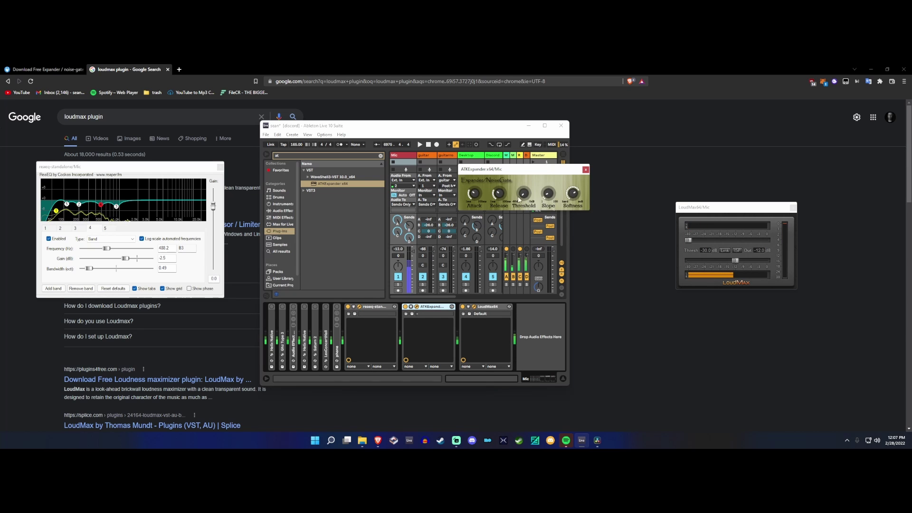
# Hide the browser and turn down the Mic track's send B
pyautogui.click(267, 155)
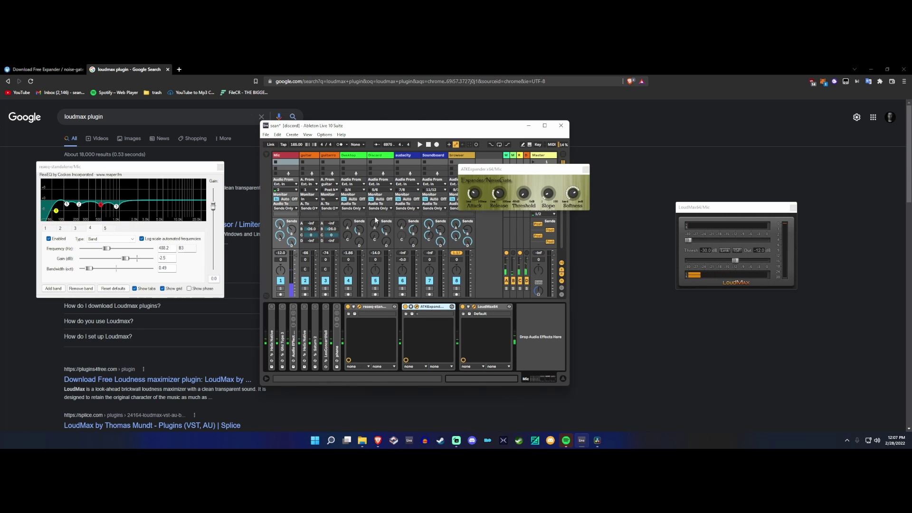
pyautogui.click(291, 229)
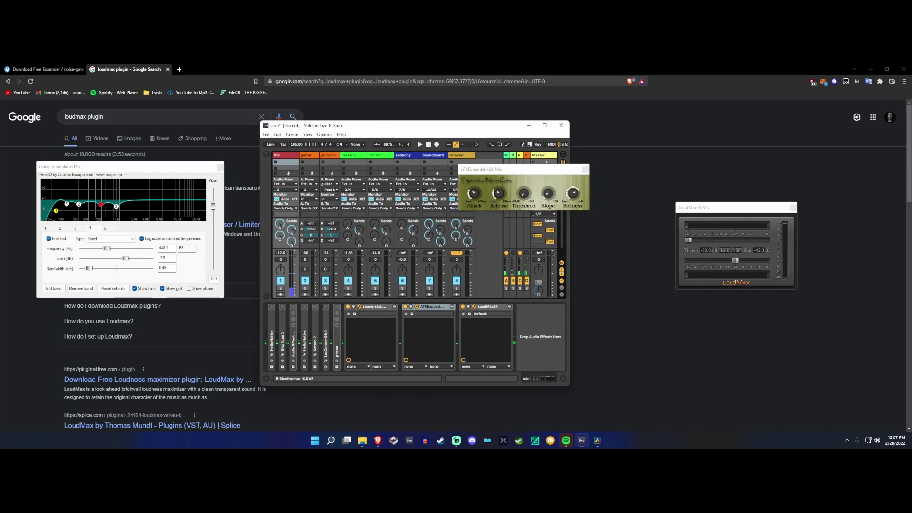
pyautogui.moveTo(292, 229); pyautogui.dragTo(292, 233)
# Tweak the expander's Release, fine-tune Mic send B, and shift the ATKExpander window left
pyautogui.click(502, 196)
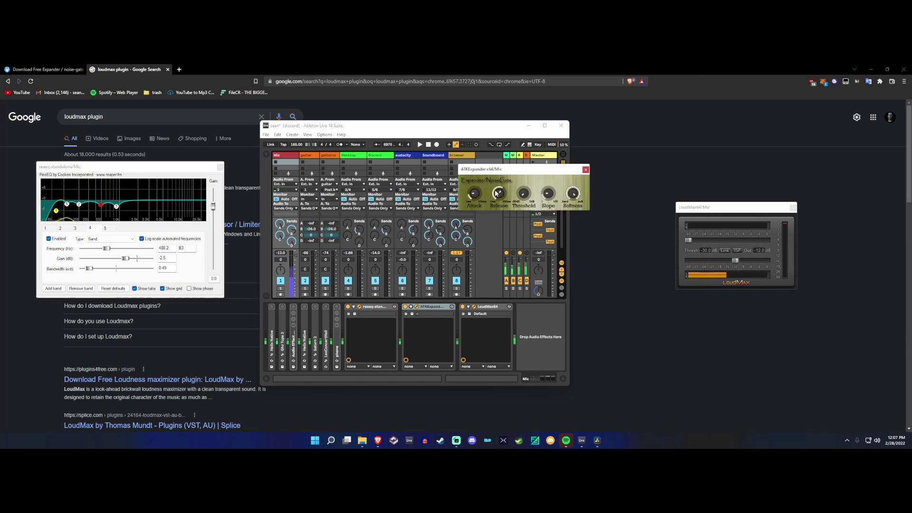
pyautogui.click(513, 266)
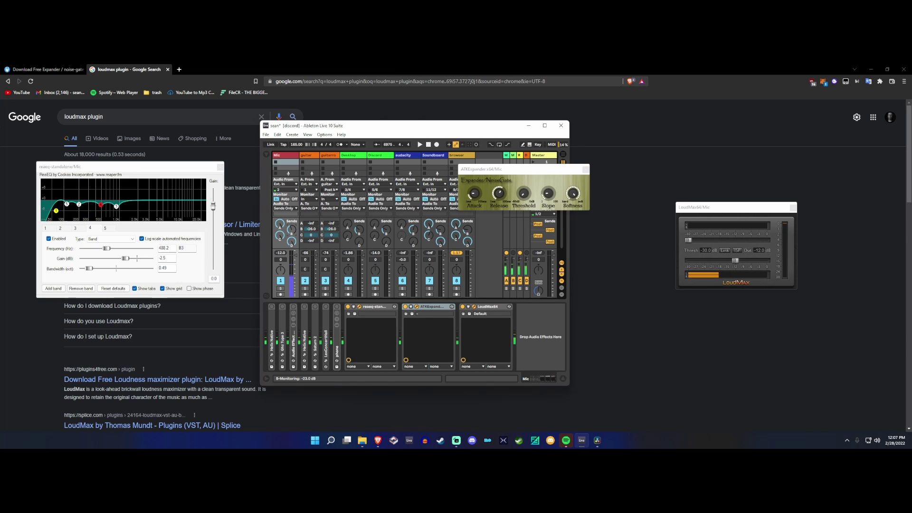
pyautogui.moveTo(513, 266); pyautogui.dragTo(513, 263)
pyautogui.moveTo(515, 169); pyautogui.dragTo(427, 166)
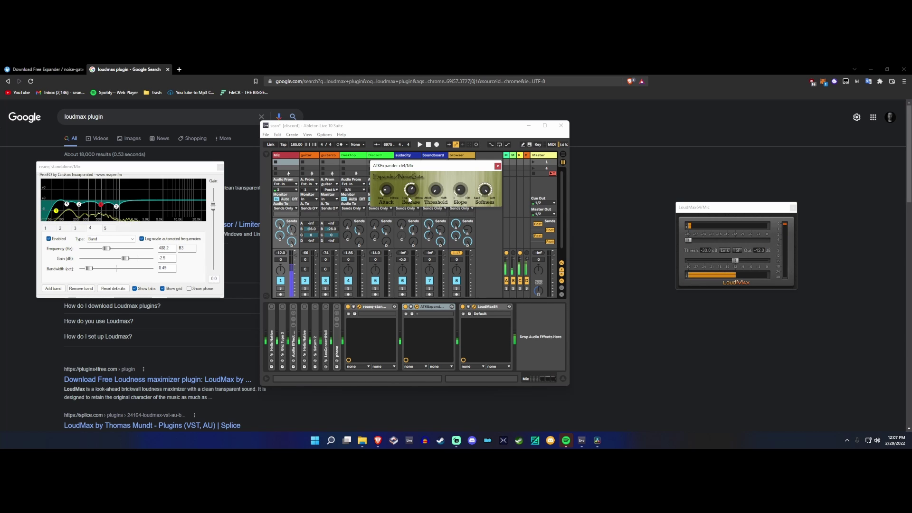
# Close ATKExpander's window, move LoudMax over the mixer, and A/B it by bypassing and re-enabling
pyautogui.click(497, 166)
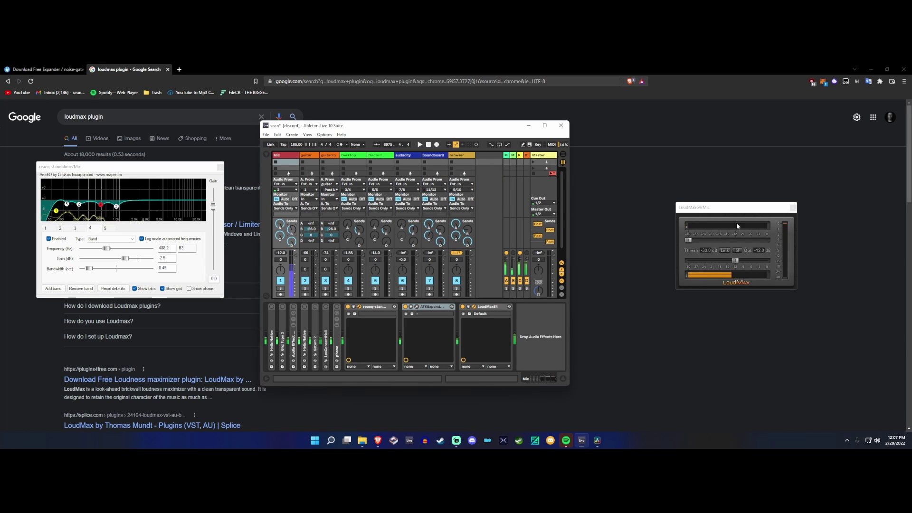
pyautogui.moveTo(768, 210); pyautogui.dragTo(575, 205)
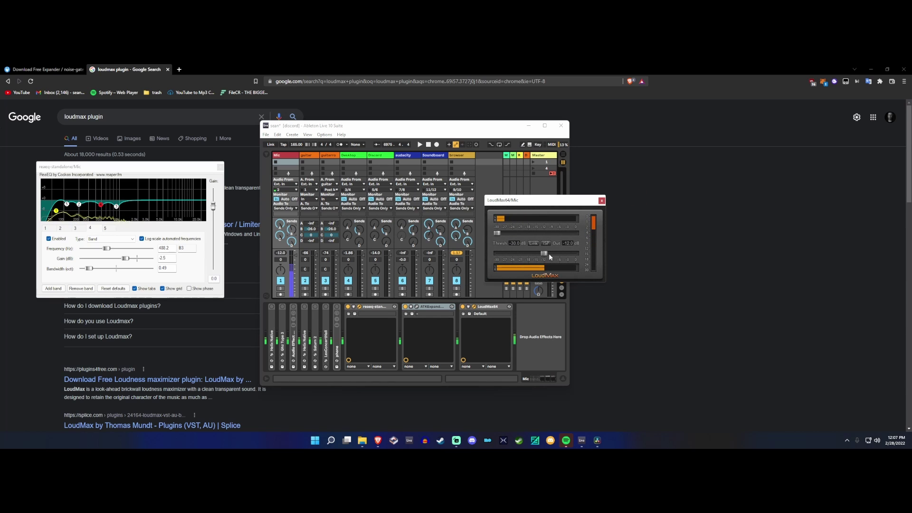
pyautogui.click(463, 307)
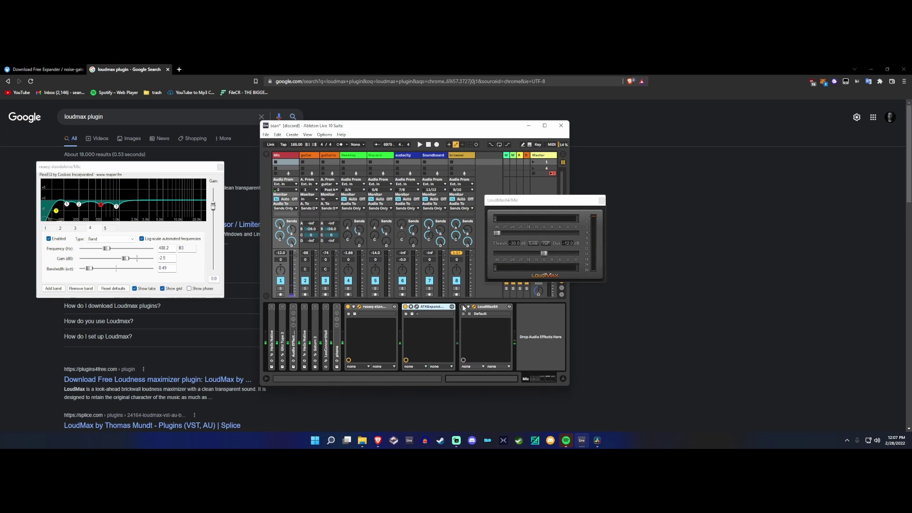
pyautogui.click(462, 307)
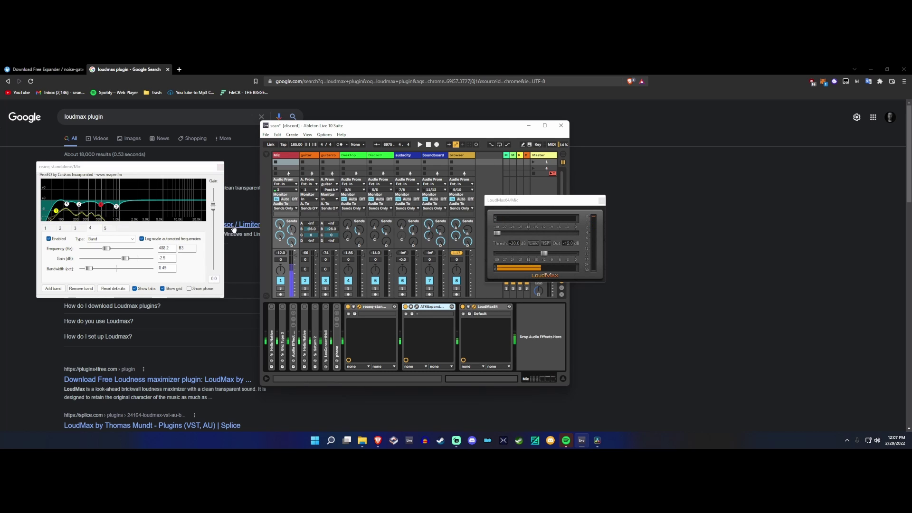
pyautogui.click(417, 308)
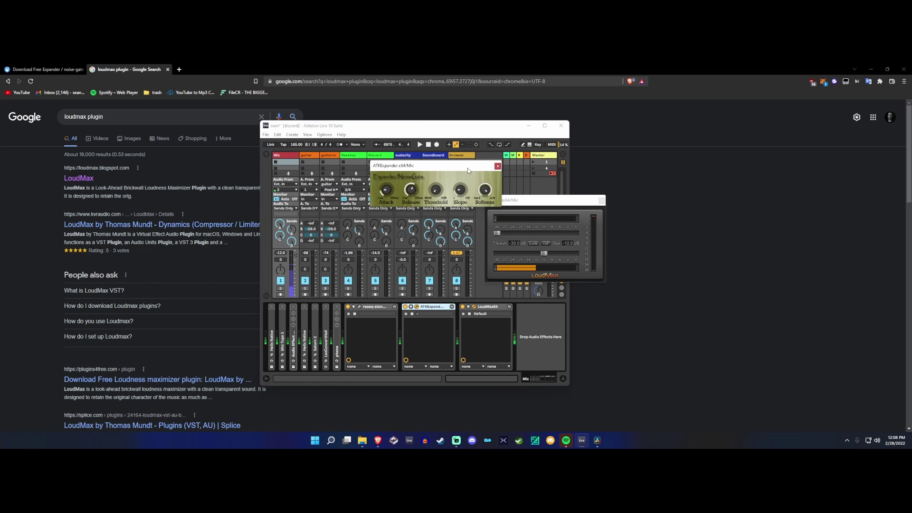
pyautogui.click(498, 166)
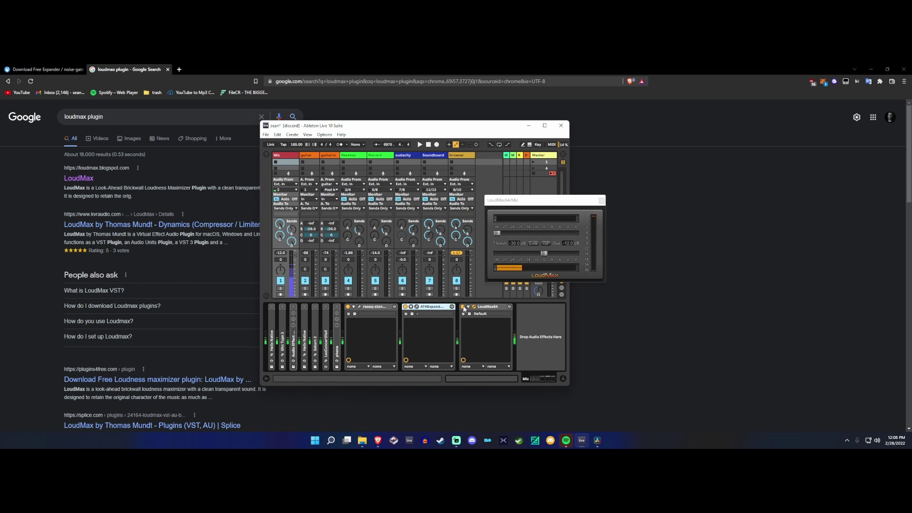
# Open EVO Control from the system tray and turn down input 2's gain
pyautogui.click(846, 441)
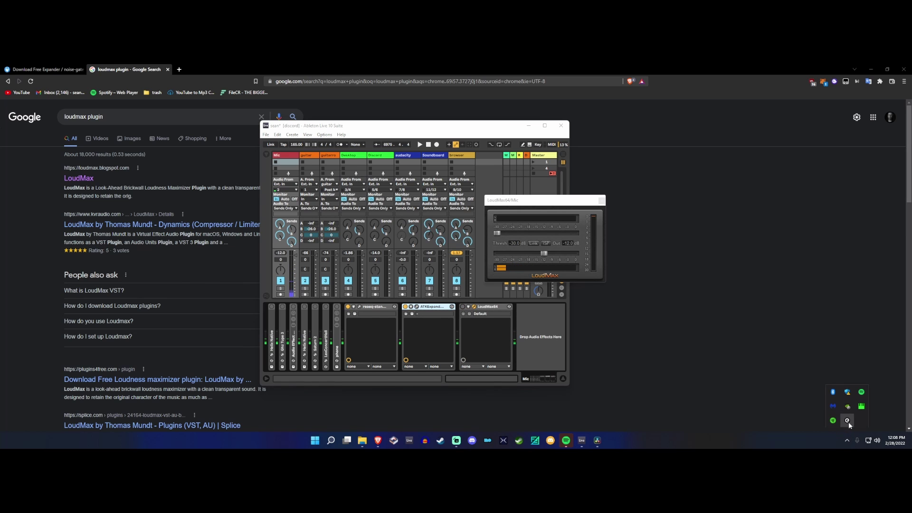
pyautogui.click(847, 420)
pyautogui.moveTo(786, 164); pyautogui.dragTo(805, 158)
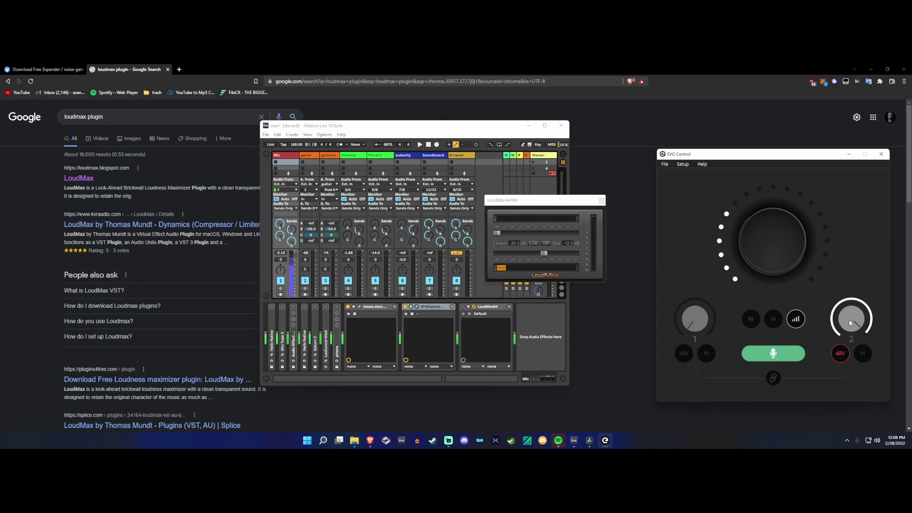
pyautogui.moveTo(848, 320); pyautogui.dragTo(849, 330)
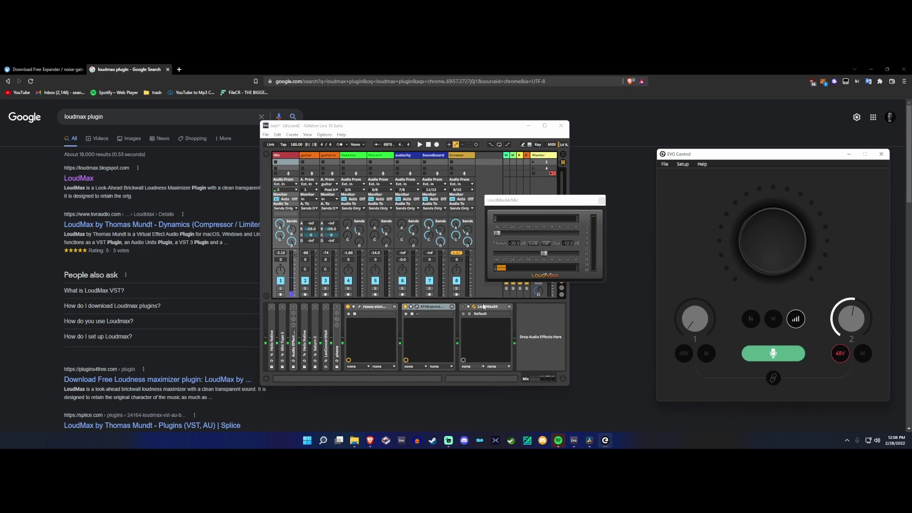
# Switch LoudMax64 on and bring input 2's gain back to its midway setting
pyautogui.click(464, 306)
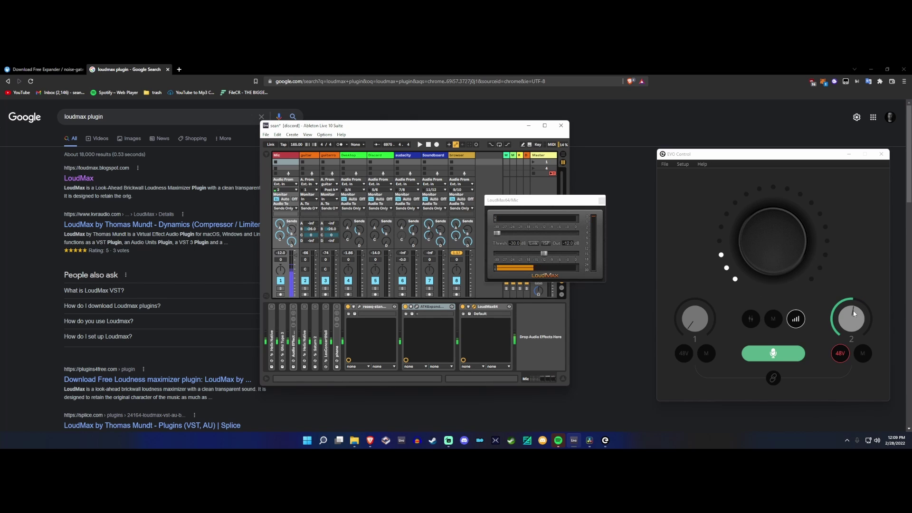
pyautogui.scroll(-5, 850, 317)
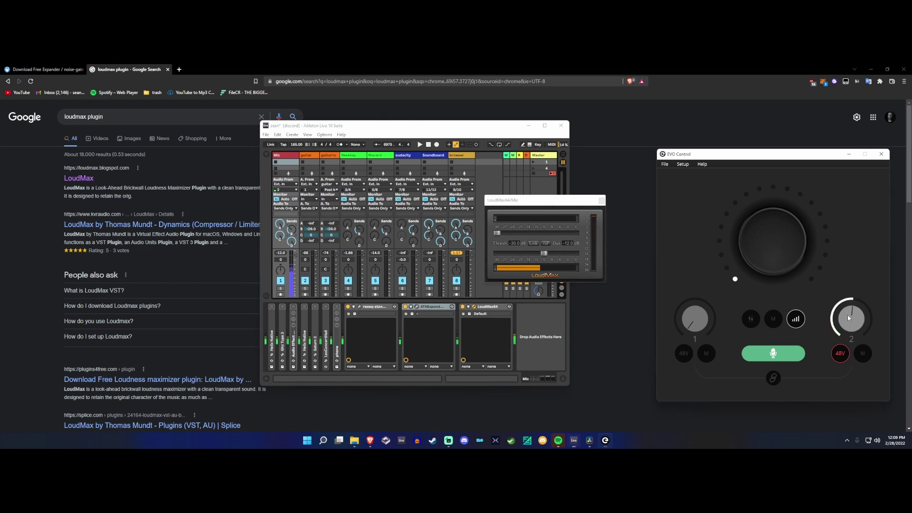
pyautogui.scroll(5, 851, 314)
# Set the LoudMax Out slider to about -10 dB, repositioning its window
pyautogui.moveTo(540, 211); pyautogui.dragTo(459, 190)
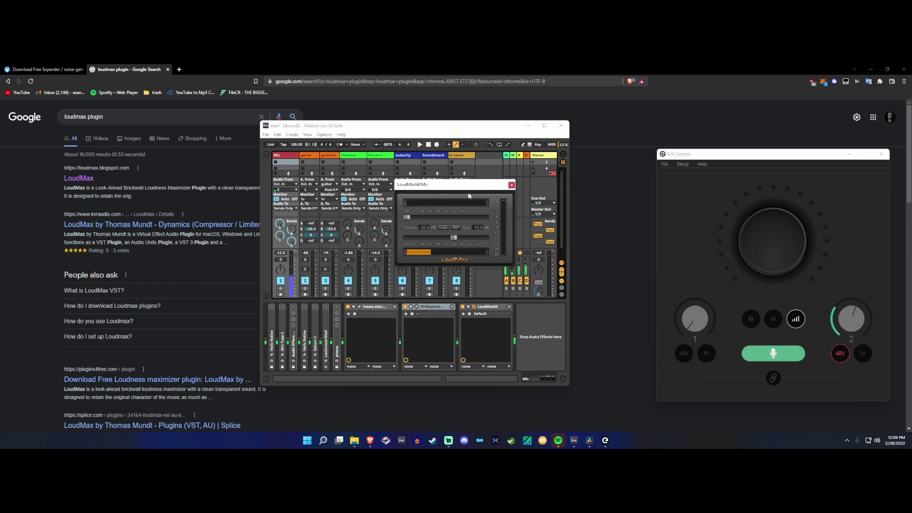
pyautogui.moveTo(459, 190); pyautogui.dragTo(426, 196)
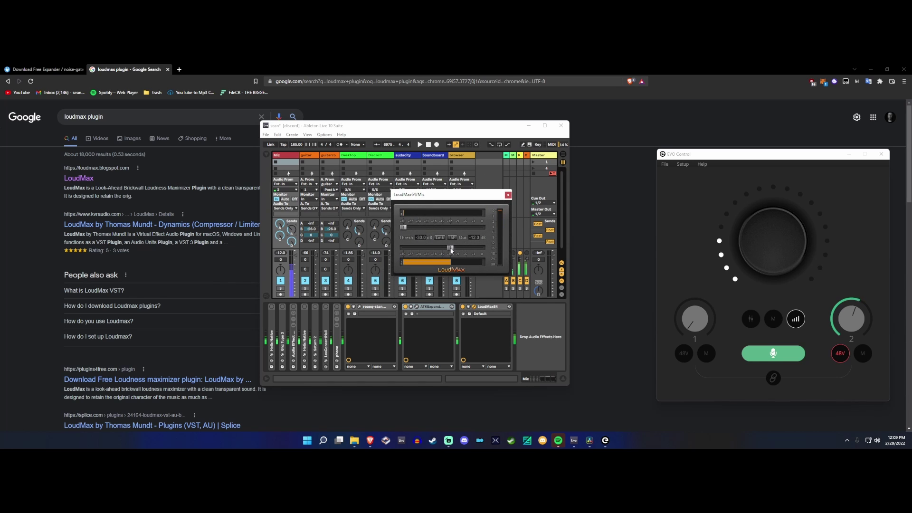
pyautogui.moveTo(452, 250); pyautogui.dragTo(455, 249)
pyautogui.moveTo(446, 194); pyautogui.dragTo(479, 182)
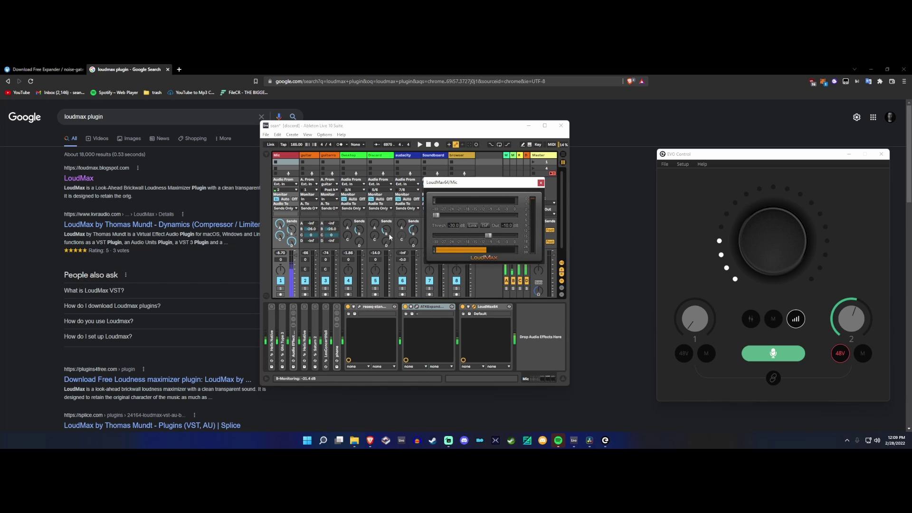
# Briefly open and close ReaEQ's window, then close the LoudMax window
pyautogui.click(313, 258)
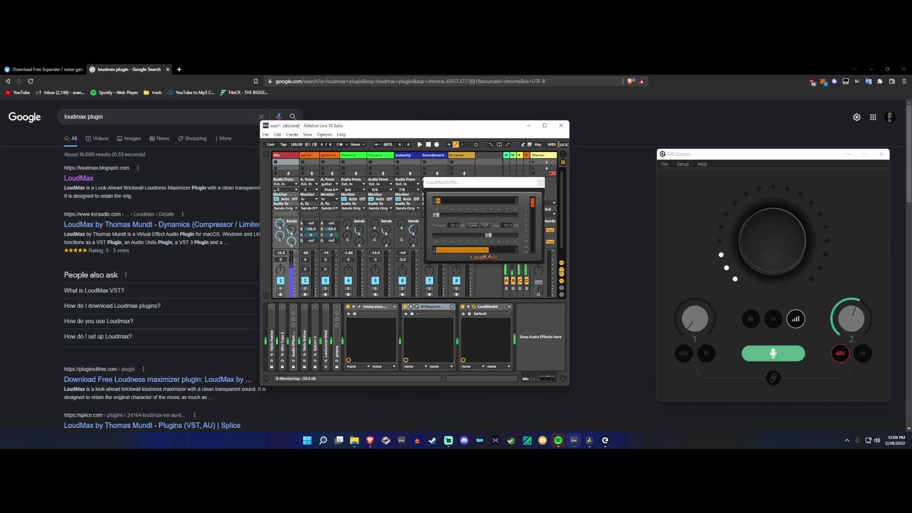
pyautogui.click(360, 307)
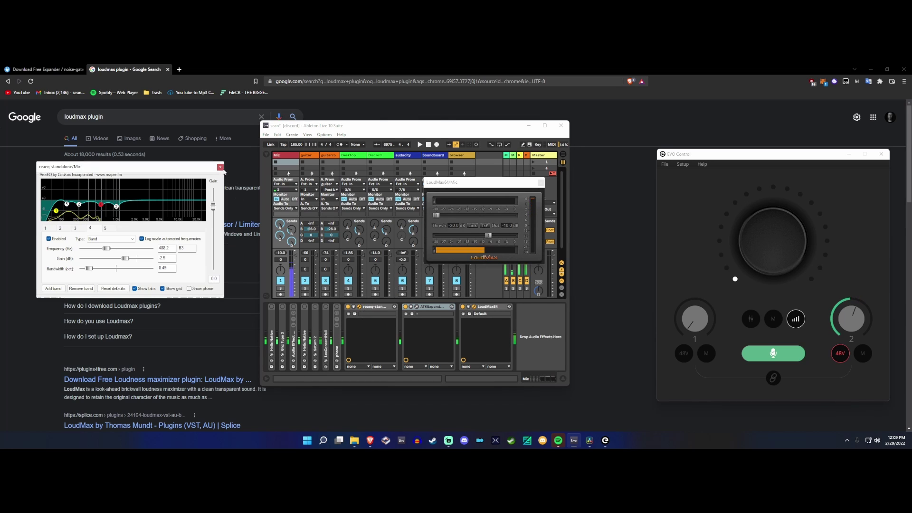
pyautogui.click(220, 167)
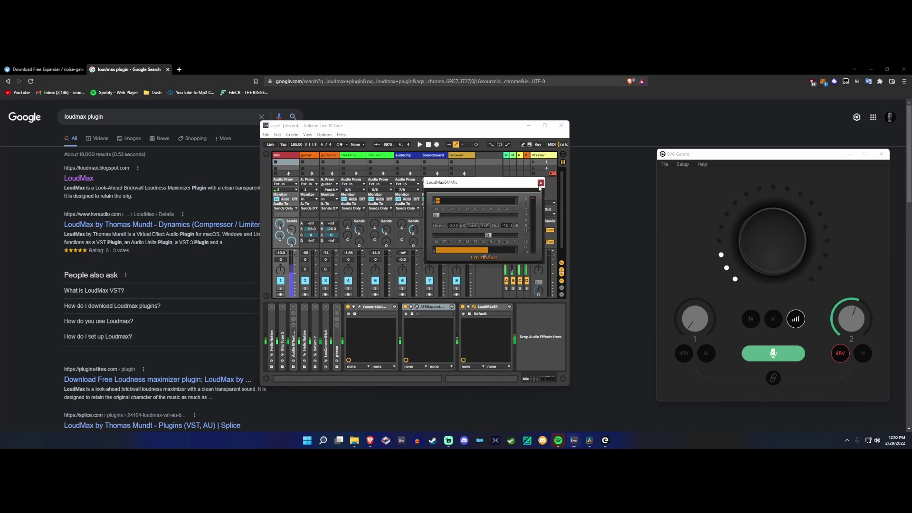
pyautogui.click(540, 183)
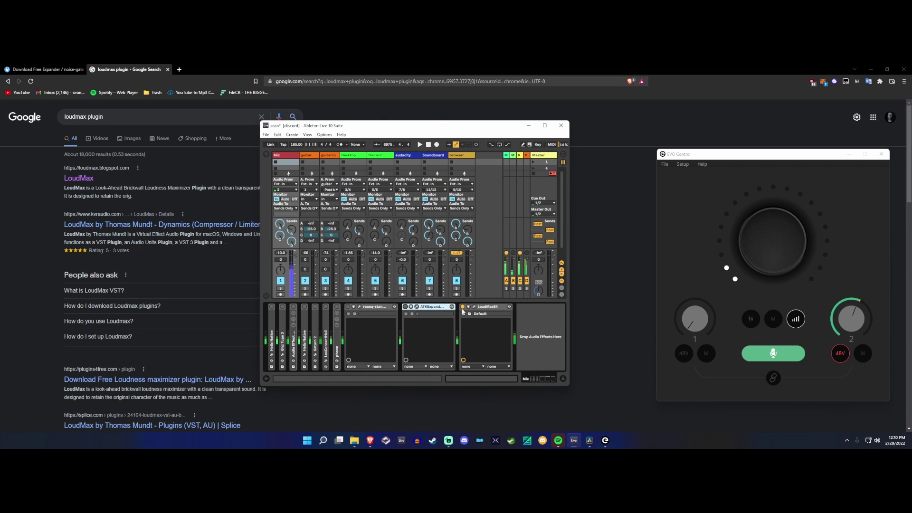
# Turn LoudMax off, enable Ghz Tape 3 and the paid effect rack, and check Ghz Tape 3
pyautogui.click(463, 306)
pyautogui.click(283, 306)
pyautogui.click(293, 306)
pyautogui.click(282, 355)
pyautogui.moveTo(498, 172); pyautogui.dragTo(457, 172)
pyautogui.click(483, 172)
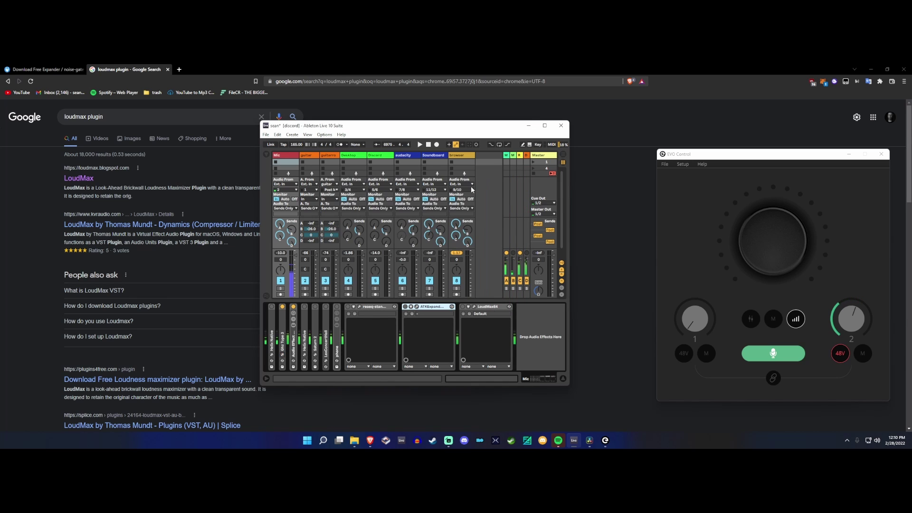
# Expand the effect rack and inspect the SSL Channel Strip 2 and Pro-Q 3 windows
pyautogui.doubleClick(293, 344)
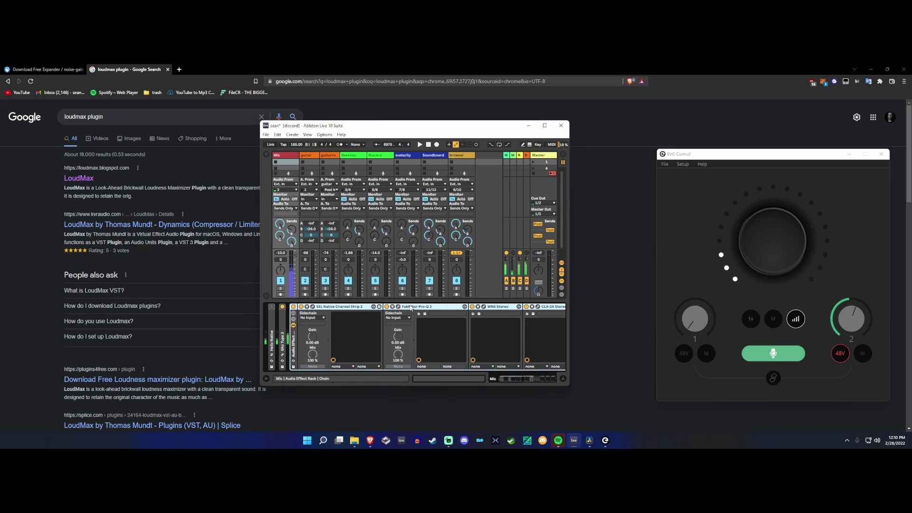
pyautogui.click(312, 307)
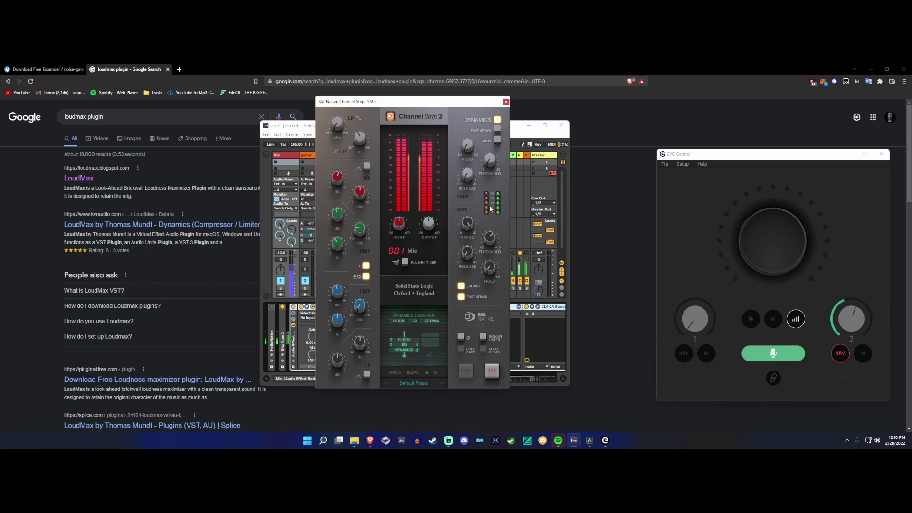
pyautogui.click(505, 102)
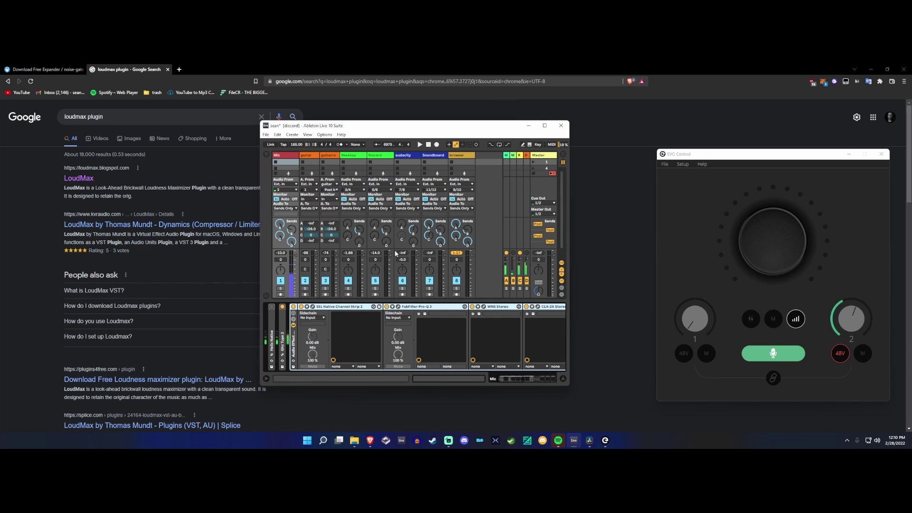
pyautogui.click(402, 309)
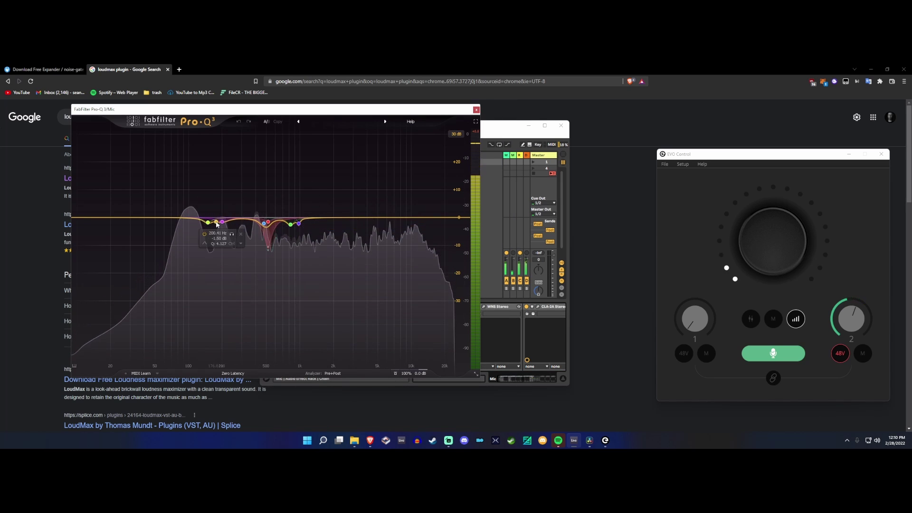
pyautogui.moveTo(286, 224)
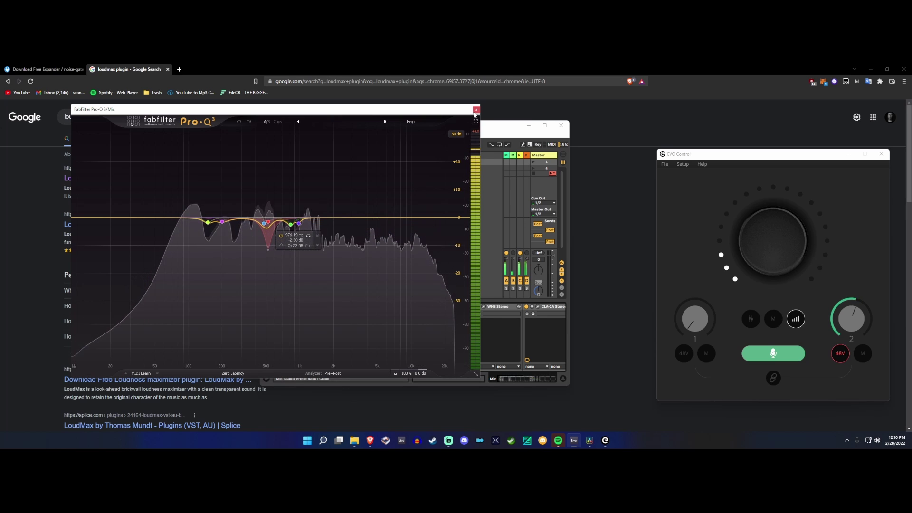
pyautogui.click(476, 110)
pyautogui.moveTo(452, 122); pyautogui.dragTo(344, 120)
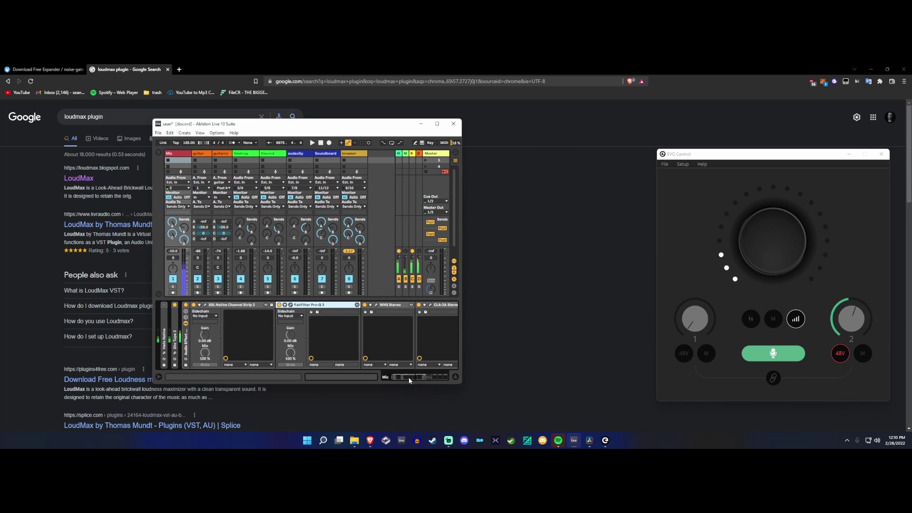
pyautogui.moveTo(410, 378)
pyautogui.mouseDown()
pyautogui.moveTo(424, 378)
pyautogui.moveTo(415, 377)
pyautogui.mouseUp()
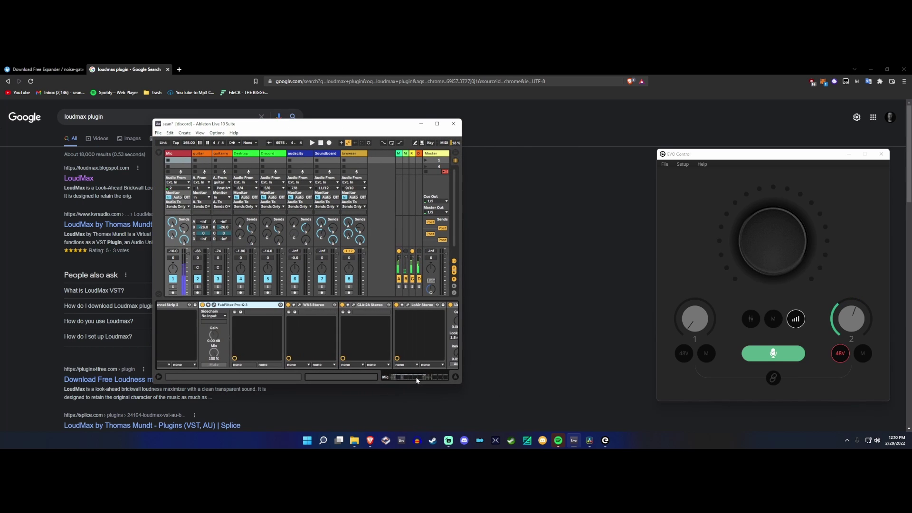
# Inspect the CLA-2A, WNS and LoAir plugin windows, closing each in turn
pyautogui.click(353, 305)
pyautogui.moveTo(223, 220); pyautogui.dragTo(252, 221)
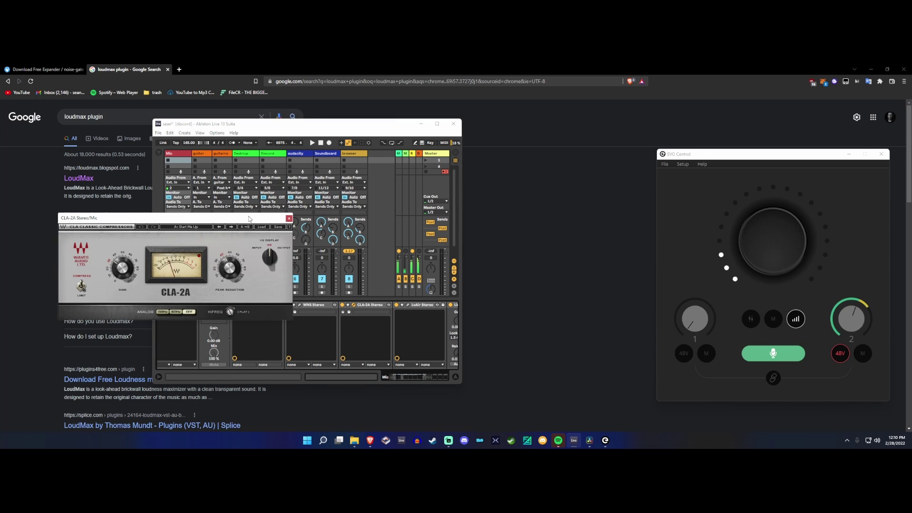
pyautogui.click(288, 218)
pyautogui.hscroll(3, 344, 312)
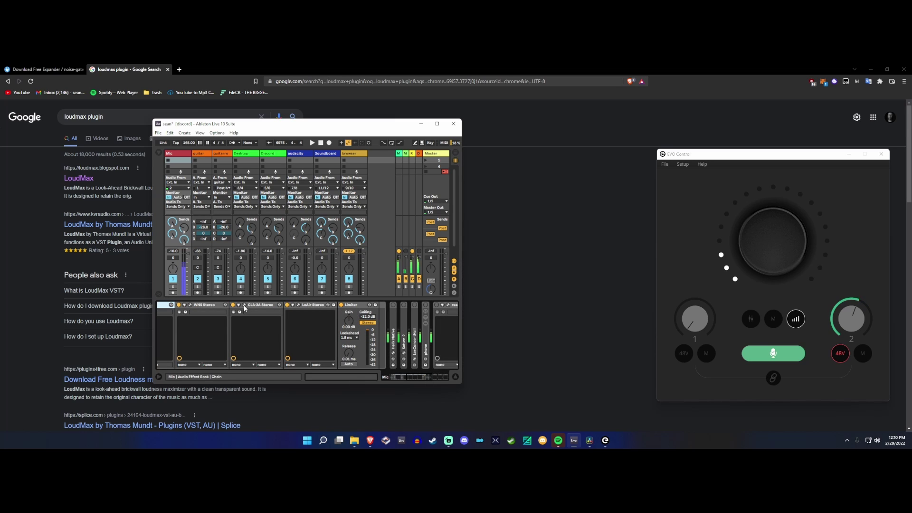
pyautogui.click(190, 304)
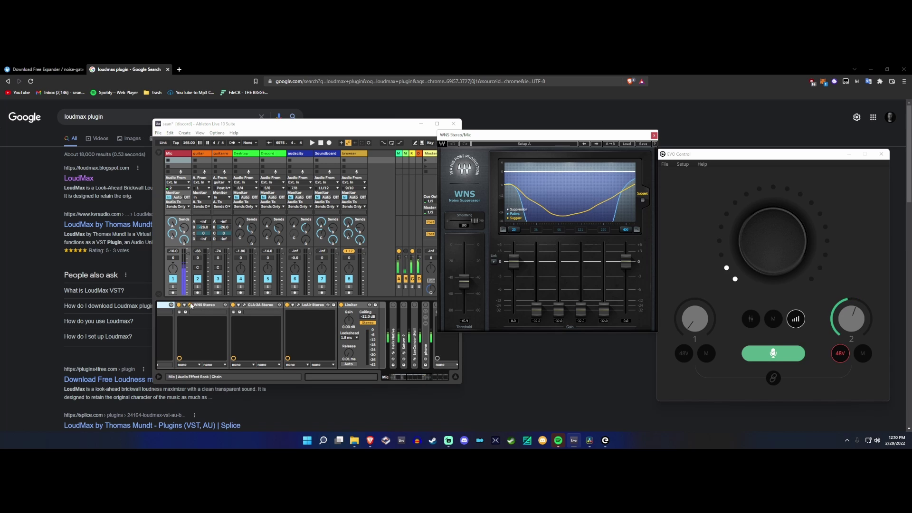
pyautogui.click(654, 135)
pyautogui.click(298, 305)
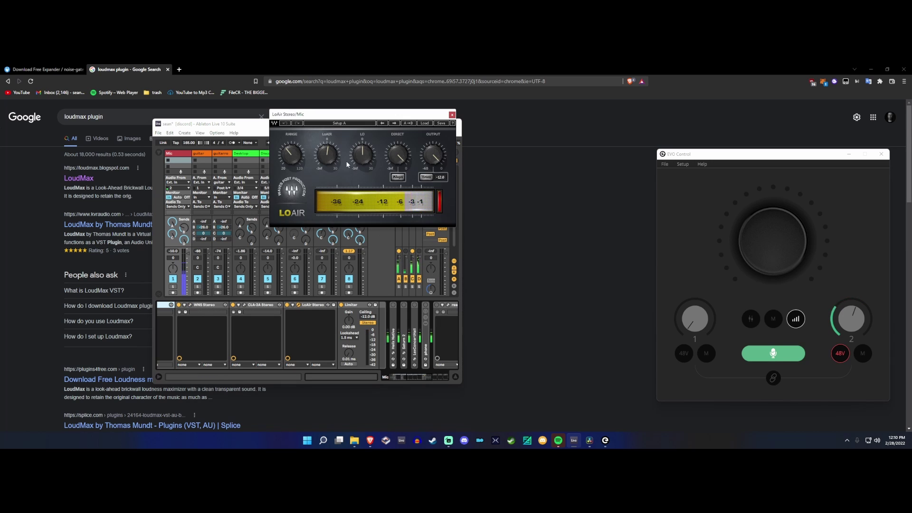
pyautogui.click(451, 114)
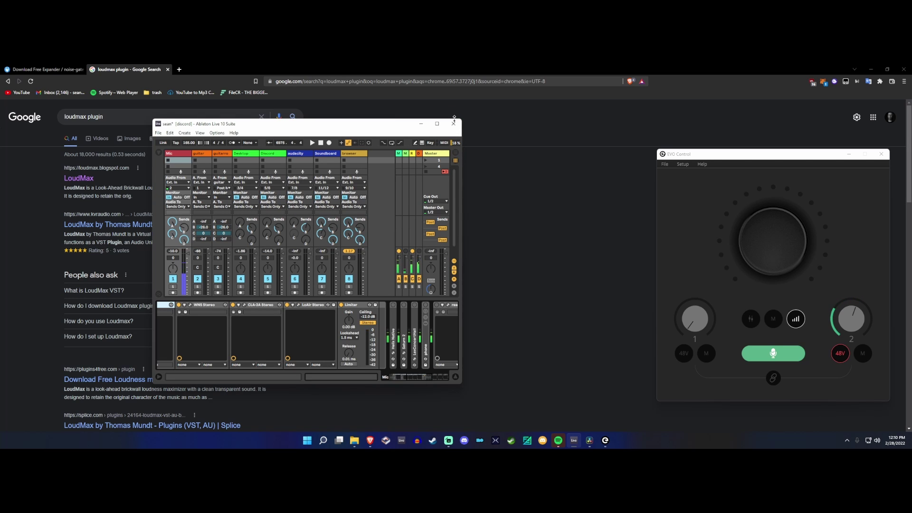
pyautogui.scroll(5, 248, 326)
# Collapse the Audio Effect Rack so ReaEQ, ATKExpander and LoudMax64 show in the Mic chain
pyautogui.doubleClick(186, 339)
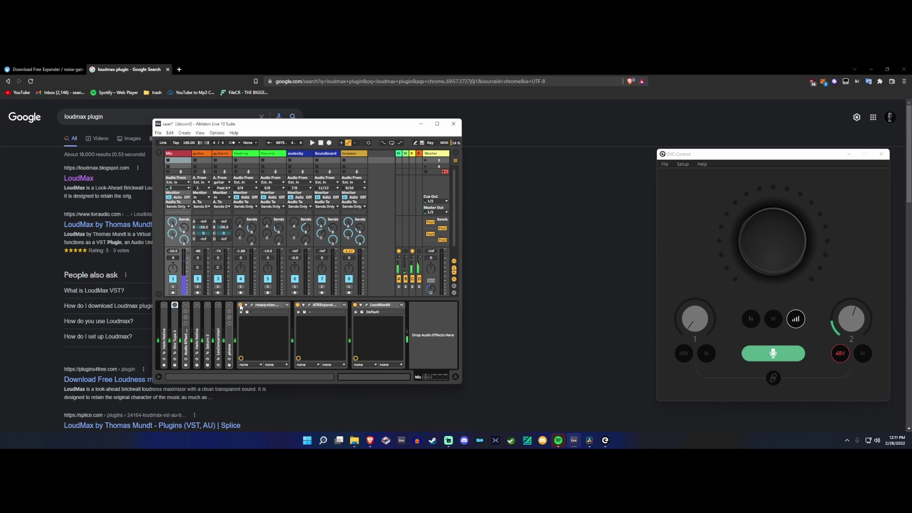
# Close the EVO Control mixer window
pyautogui.click(881, 154)
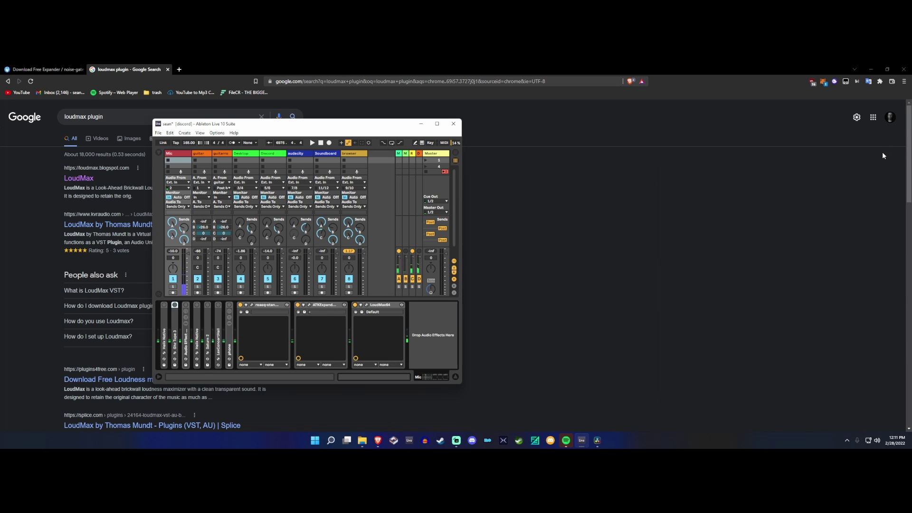